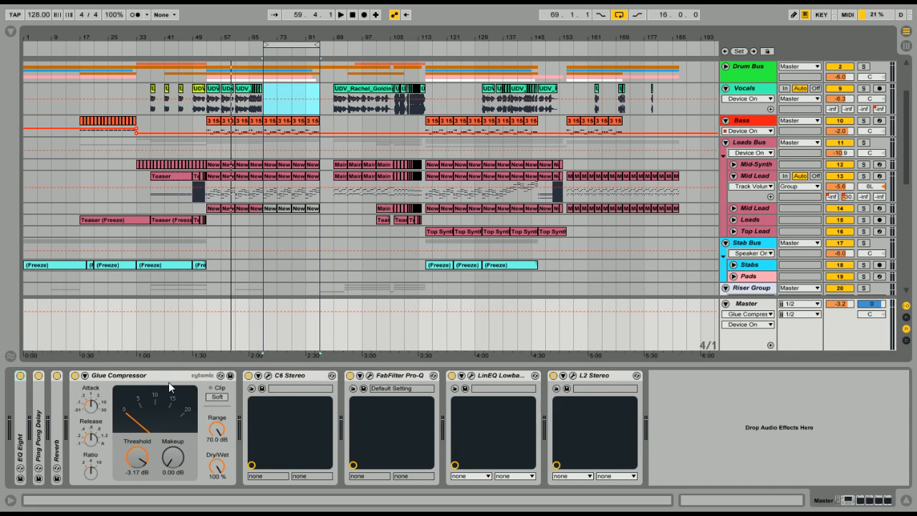
Expand the folded EQ Eight, Ping Pong Delay and Reverb devices in the Master track's chain
double_click(22, 419)
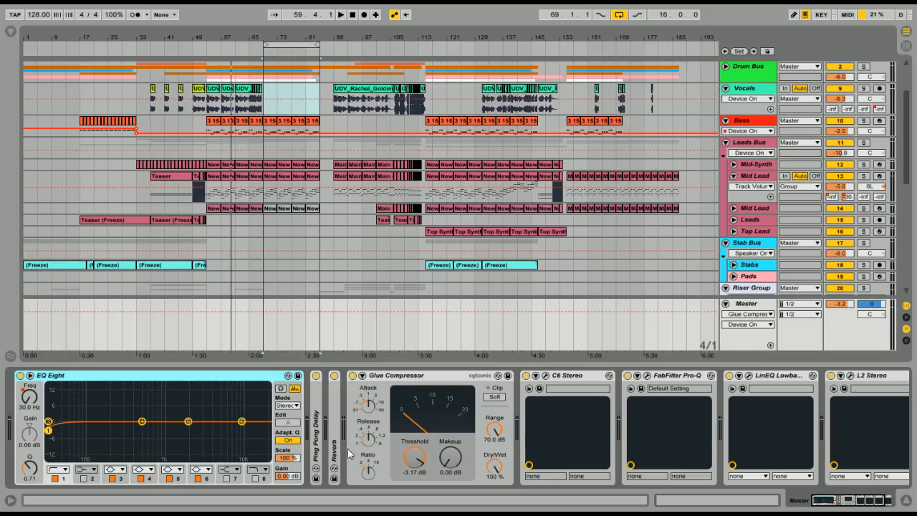
double_click(322, 425)
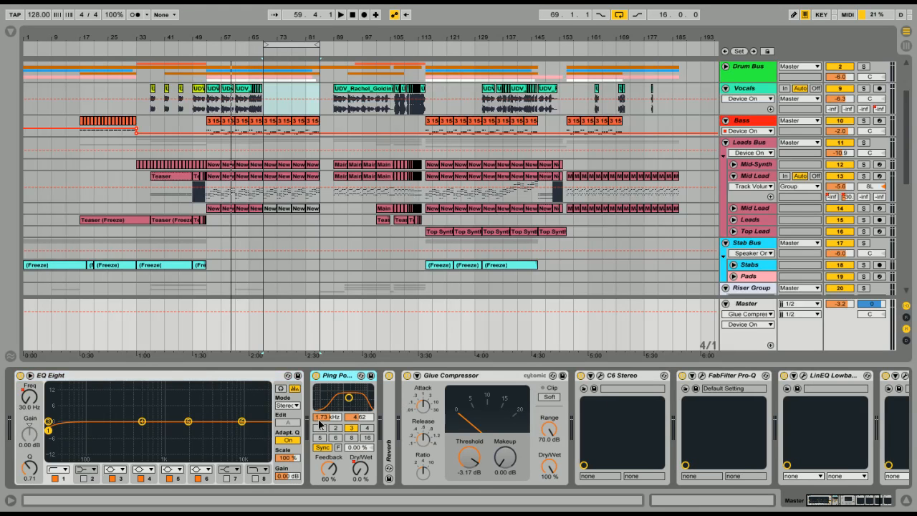
double_click(393, 427)
Show the Master automation for EQ Eight's band 1 frequency, the Ping Pong Delay's Dry/Wet and the Reverb's Dry/Wet in turn
left_click(30, 396)
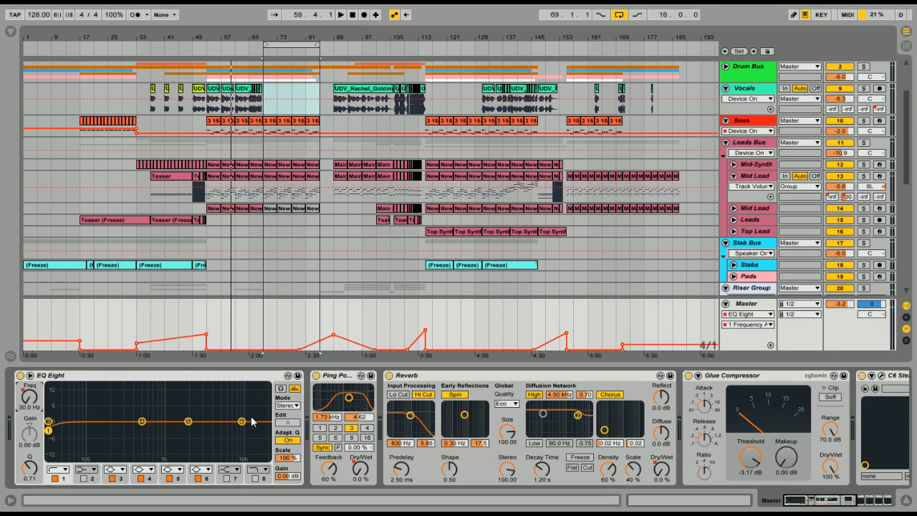
left_click(360, 471)
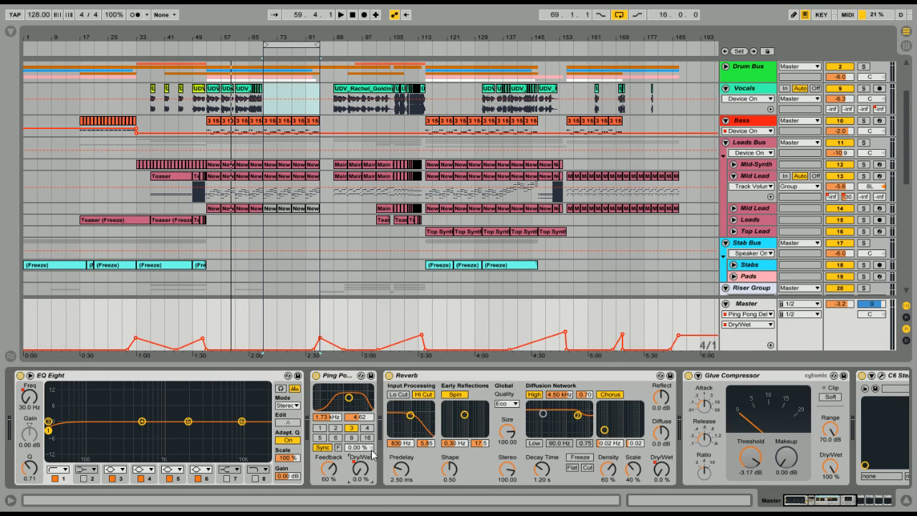
left_click(663, 475)
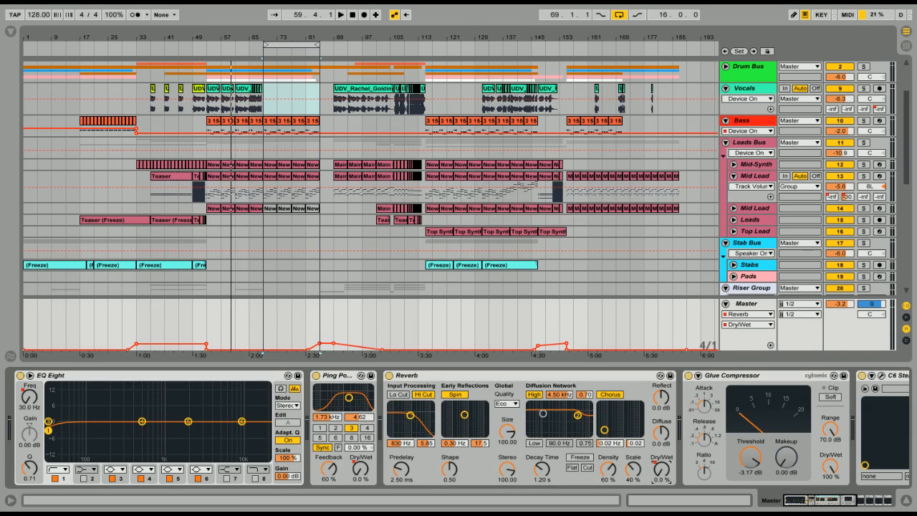
Switch off the C6 Stereo, FabFilter Pro-Q, LinEQ Lowband and L2 Stereo plug-ins on the Master track
left_click_drag(824, 502, 848, 502)
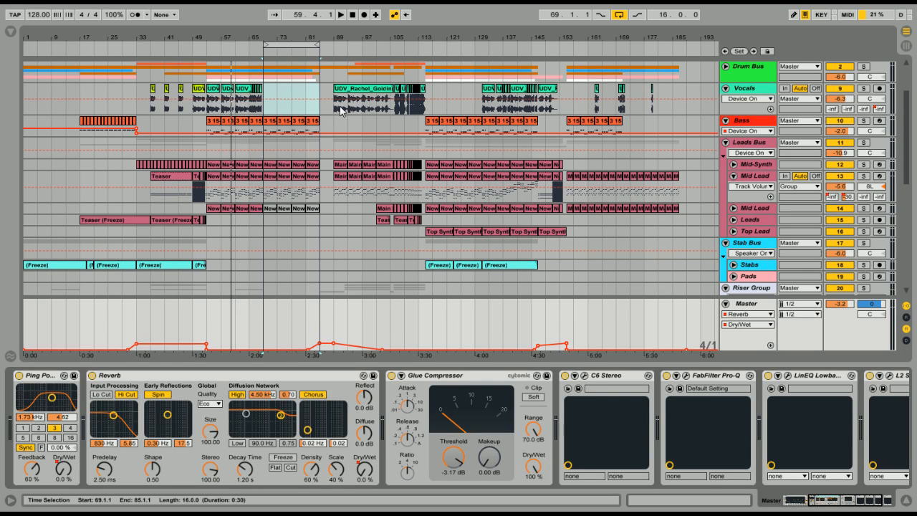
double_click(436, 376)
double_click(395, 390)
left_click(565, 375)
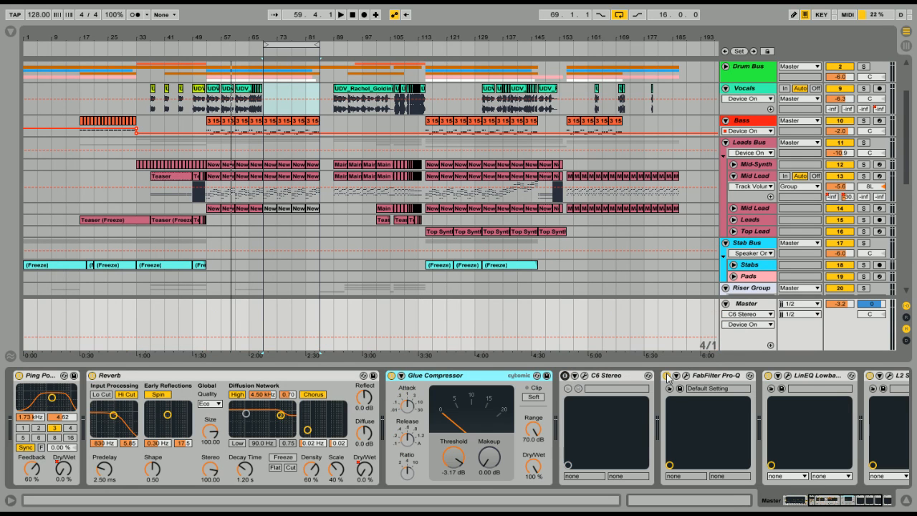
left_click(666, 375)
left_click(768, 376)
left_click(869, 375)
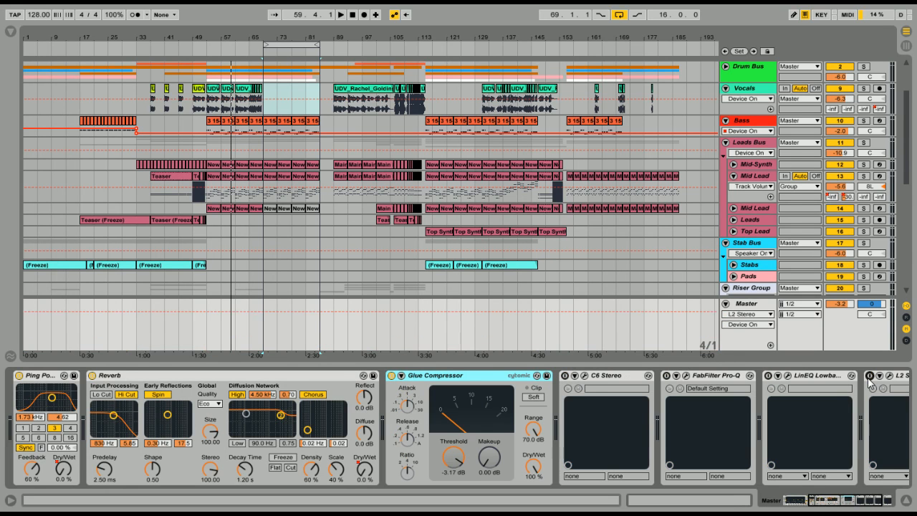
left_click_drag(862, 504, 823, 503)
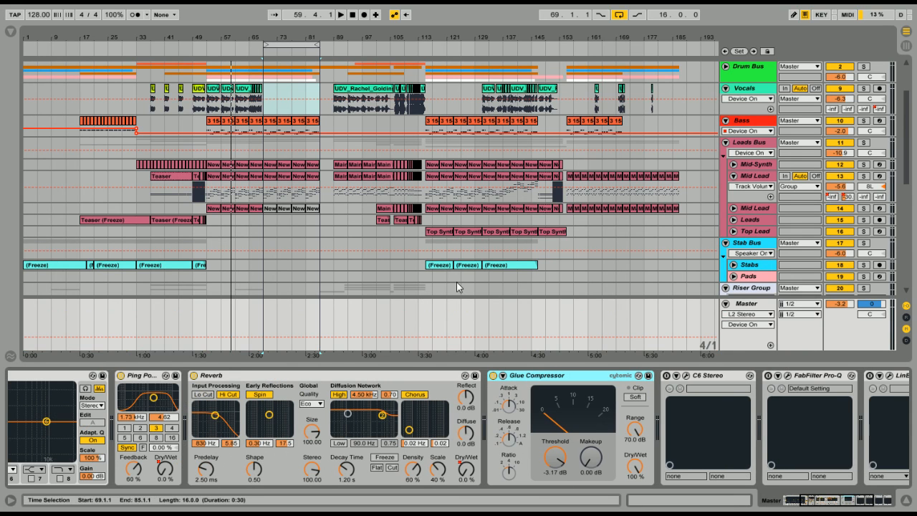
Play the looped section twice to hear the master with the four plug-ins off, stopping playback after each pass
left_click(275, 52)
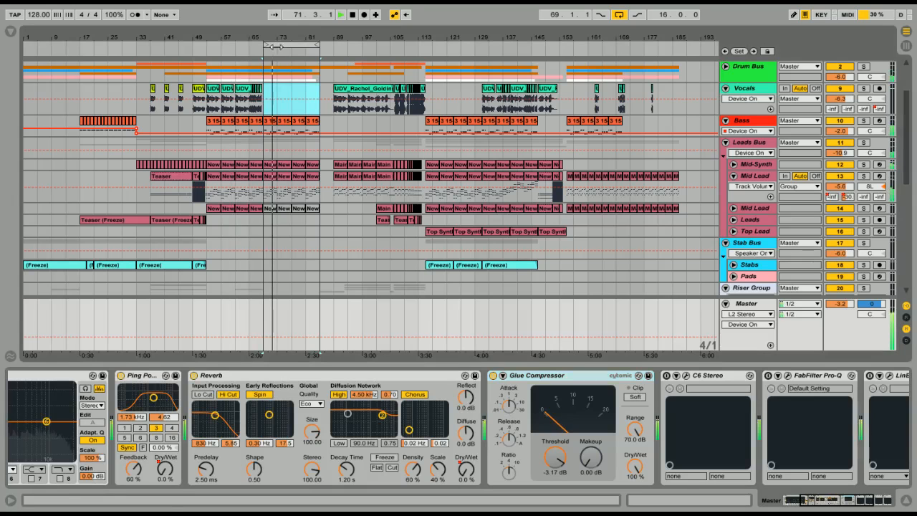
key("space")
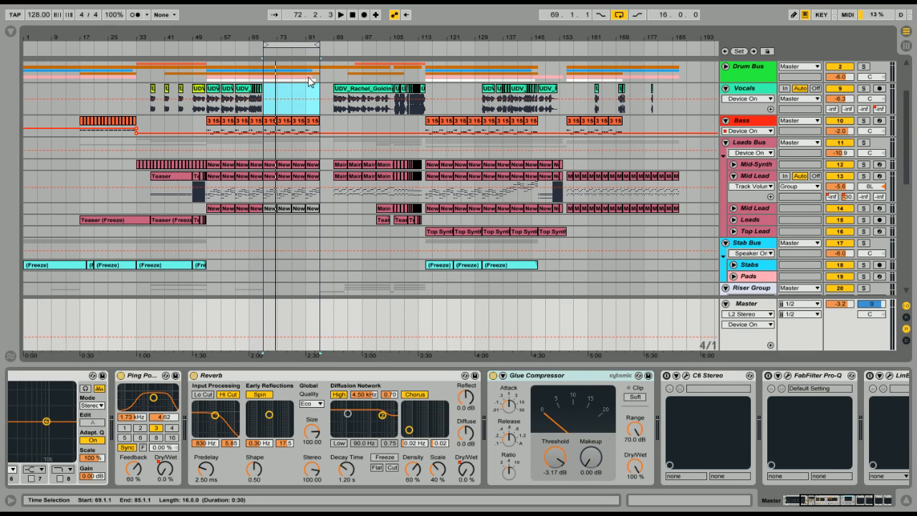
left_click(277, 51)
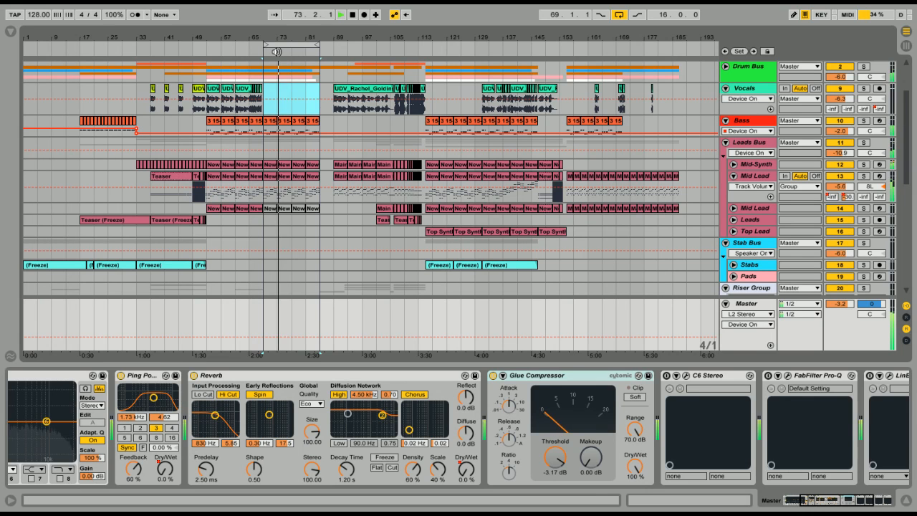
key("space")
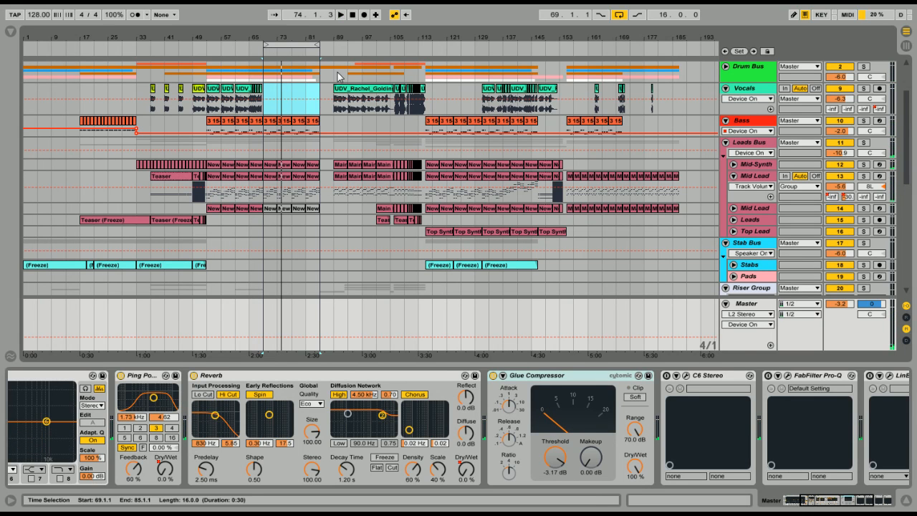
Switch the C6 Stereo plug-in back on and open its editor window
left_click(684, 378)
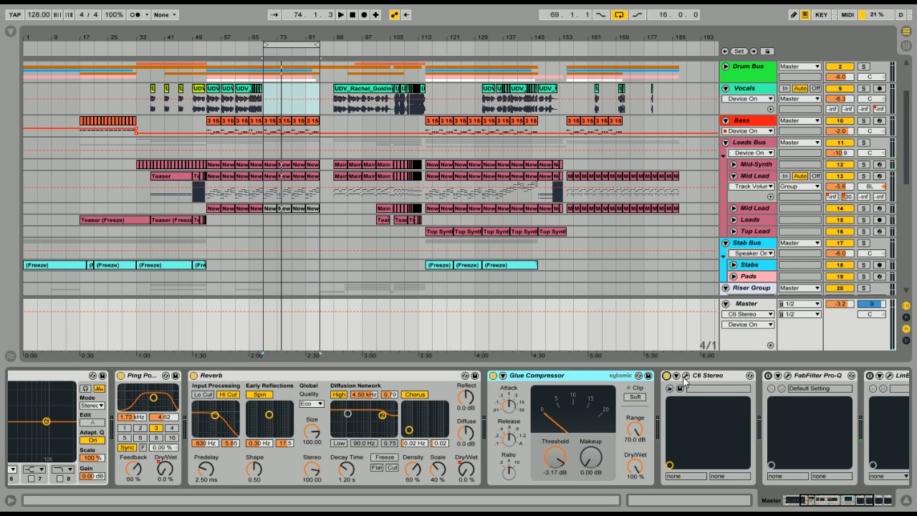
left_click(686, 377)
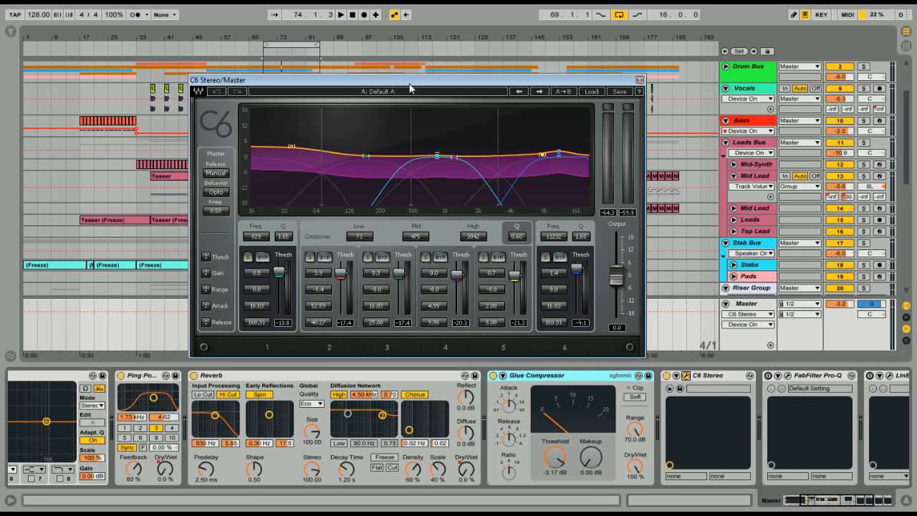
Play the loop while toggling C6 Stereo off and on to compare the sound, leaving the plug-in on
left_click(666, 375)
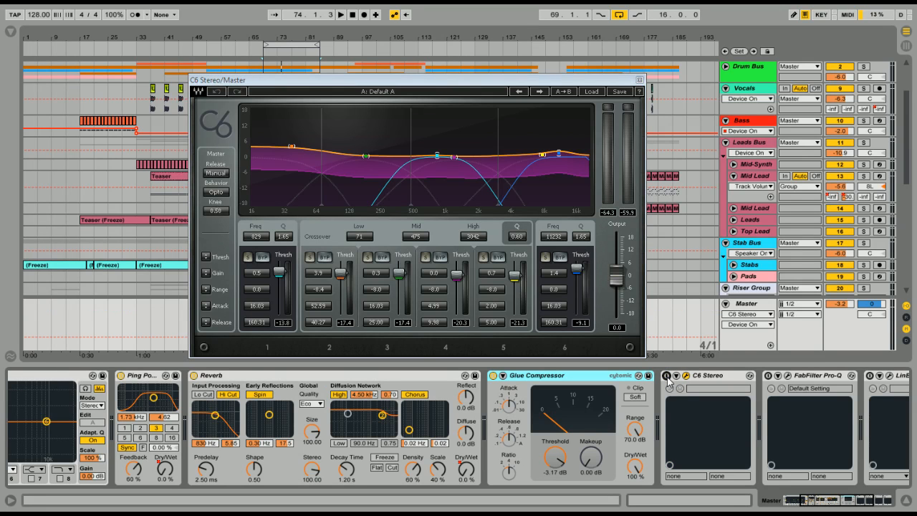
key("space")
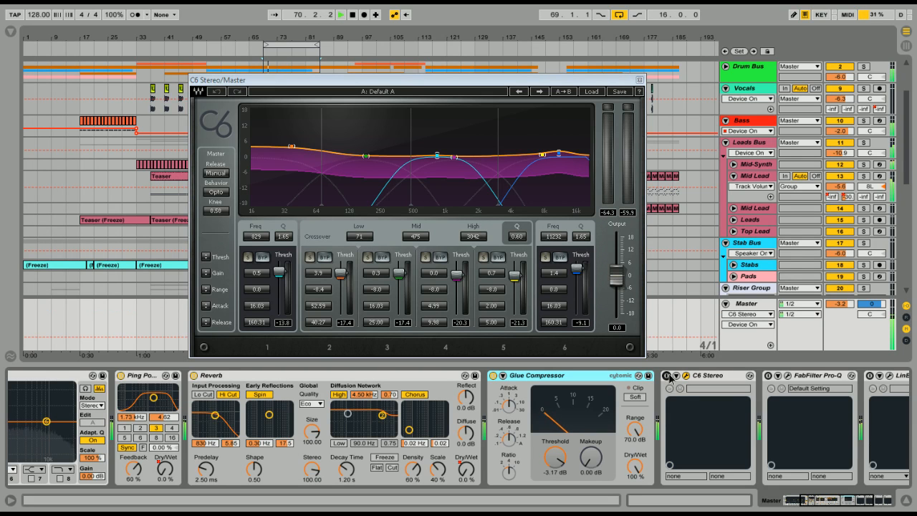
left_click(666, 376)
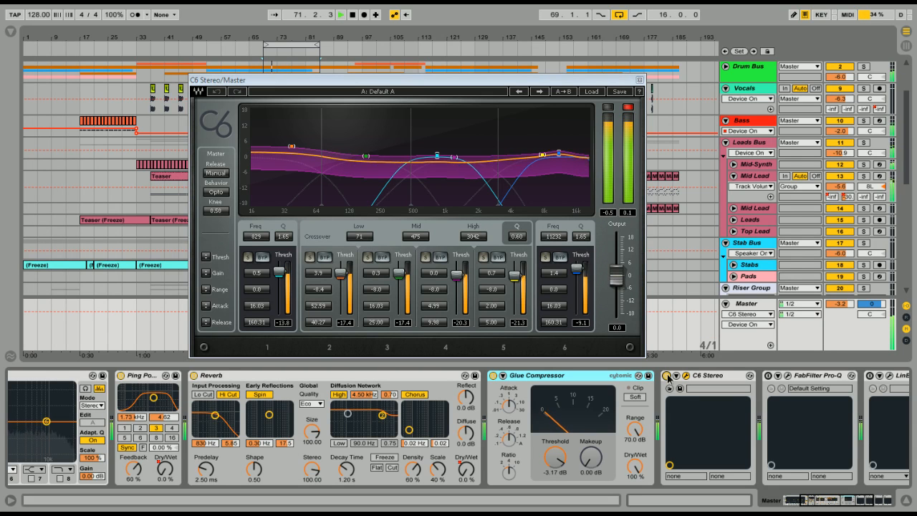
left_click(667, 375)
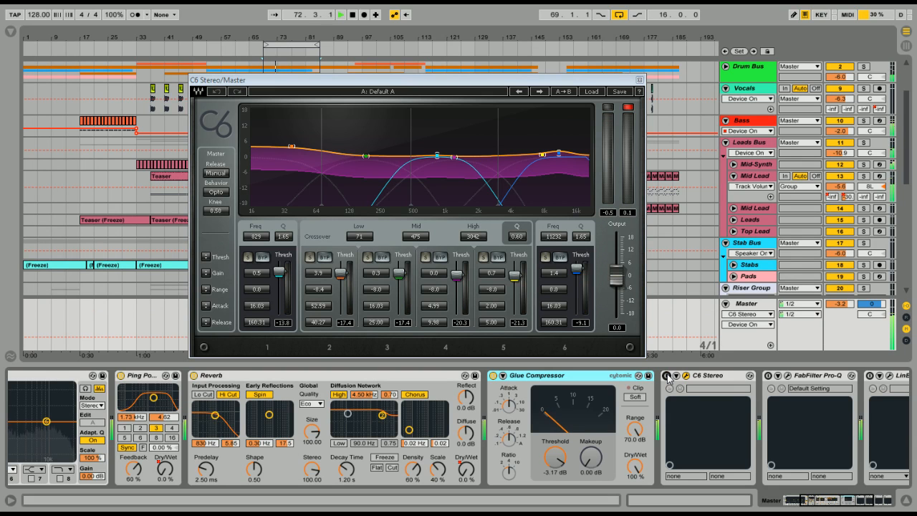
left_click(666, 376)
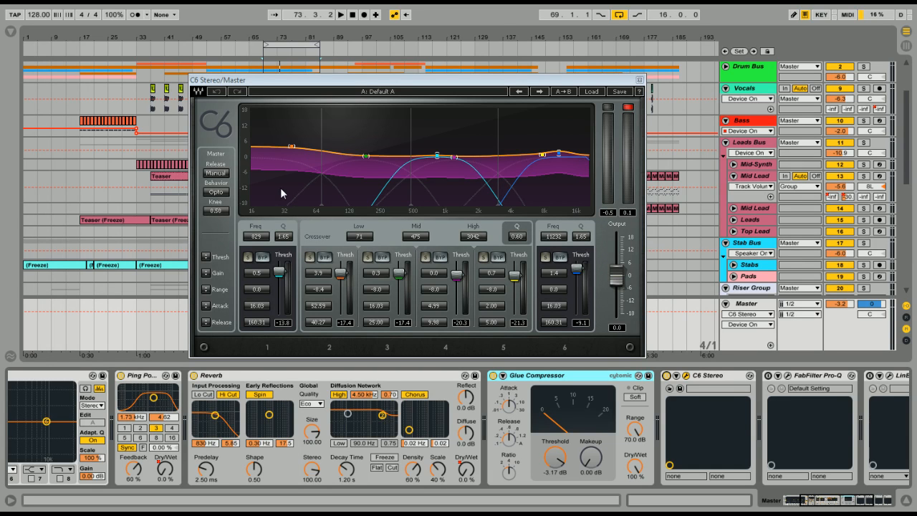
Solo band 2 in C6 Stereo and set its threshold to -16.2 while auditioning the loop
left_click(309, 258)
left_click(309, 257)
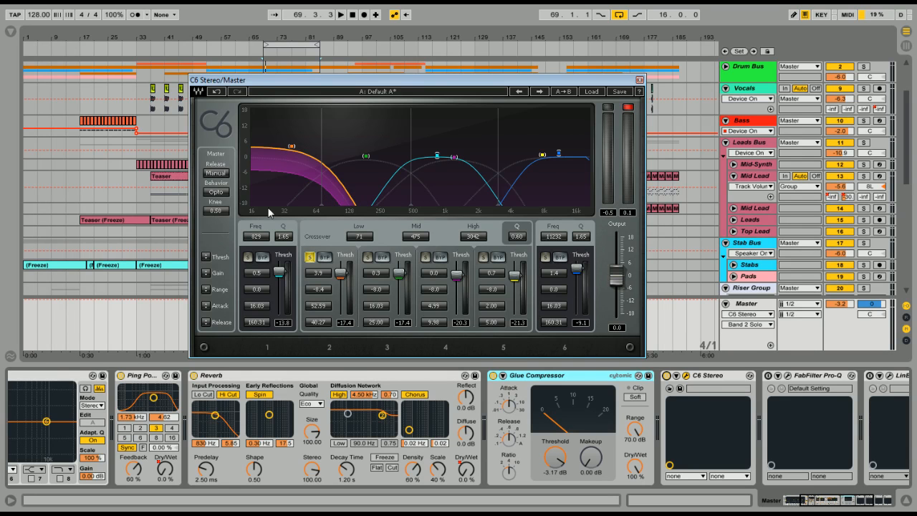
left_click(340, 263)
key("space")
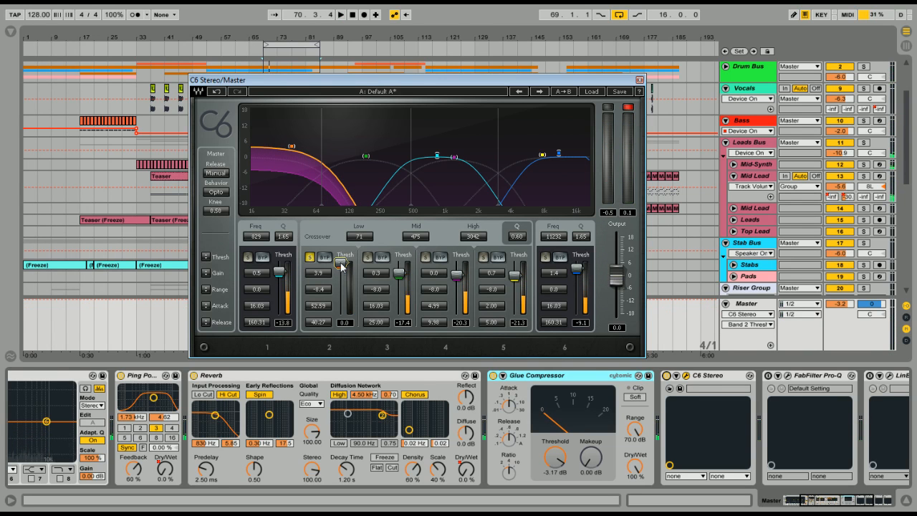
left_click_drag(342, 265, 341, 272)
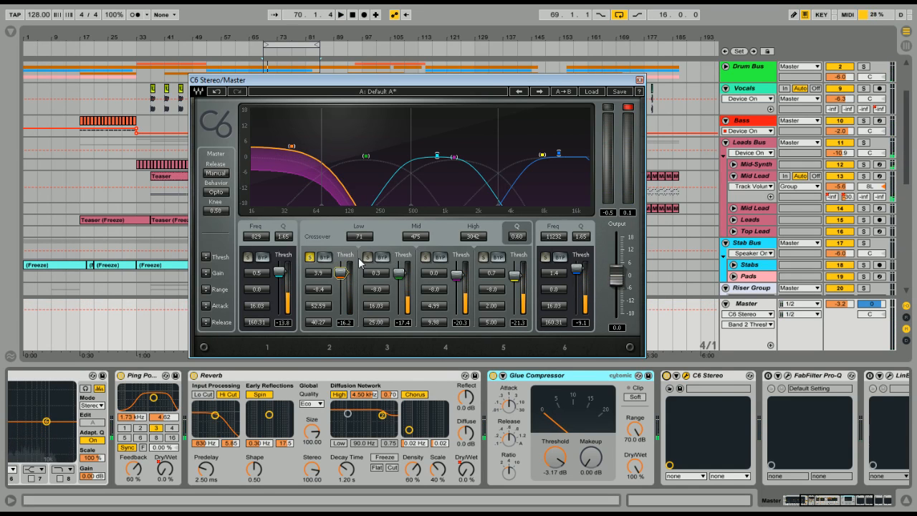
Solo C6 bands 3, 4 and 5 one after another to hear each in the loop, and clear the solo
left_click(368, 257)
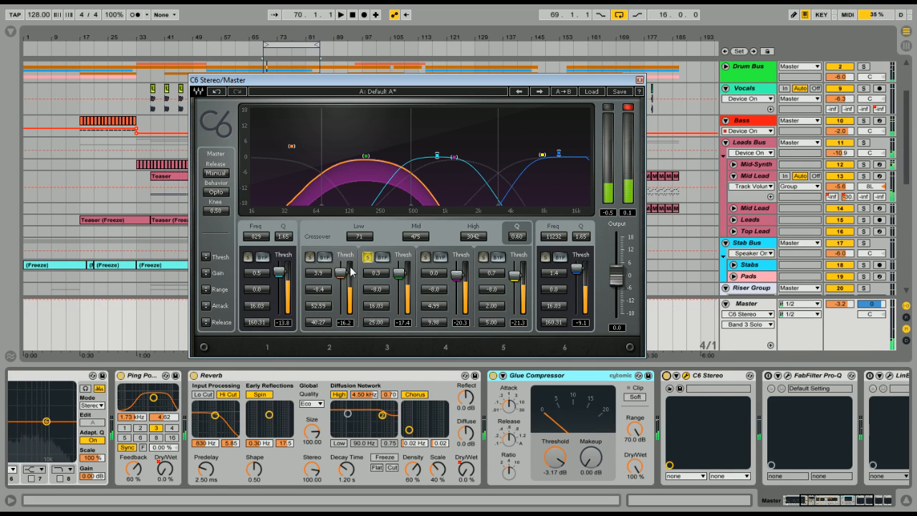
key("space")
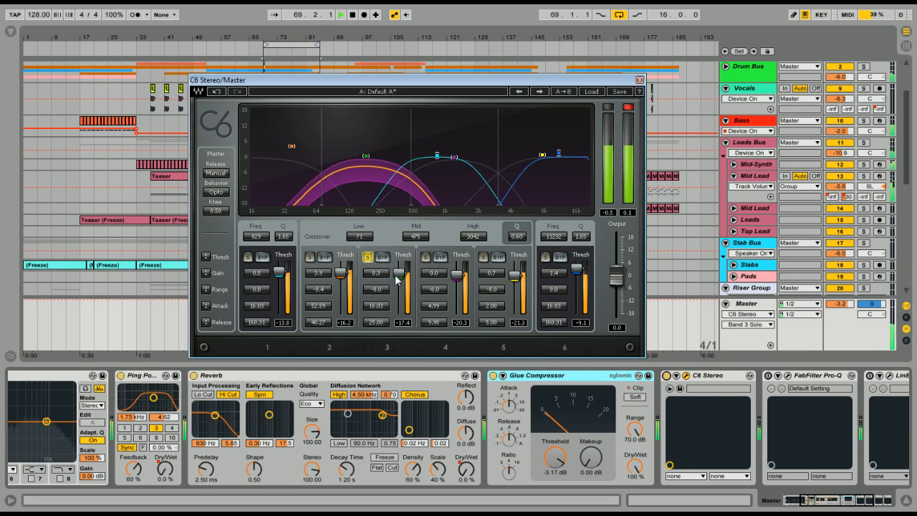
key("space")
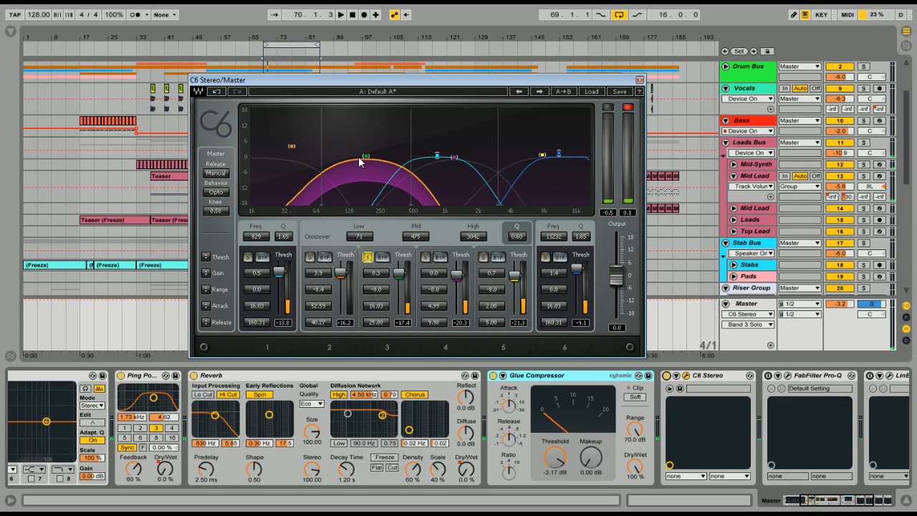
left_click(425, 257)
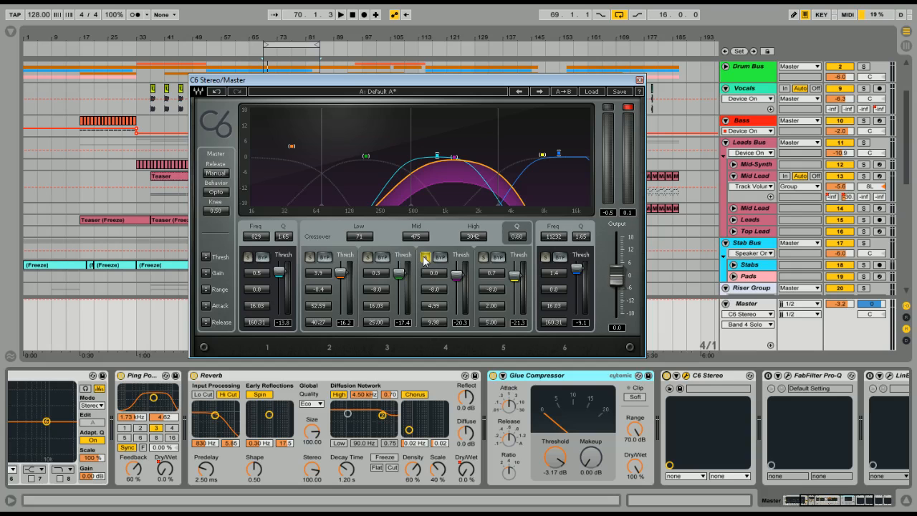
key("space")
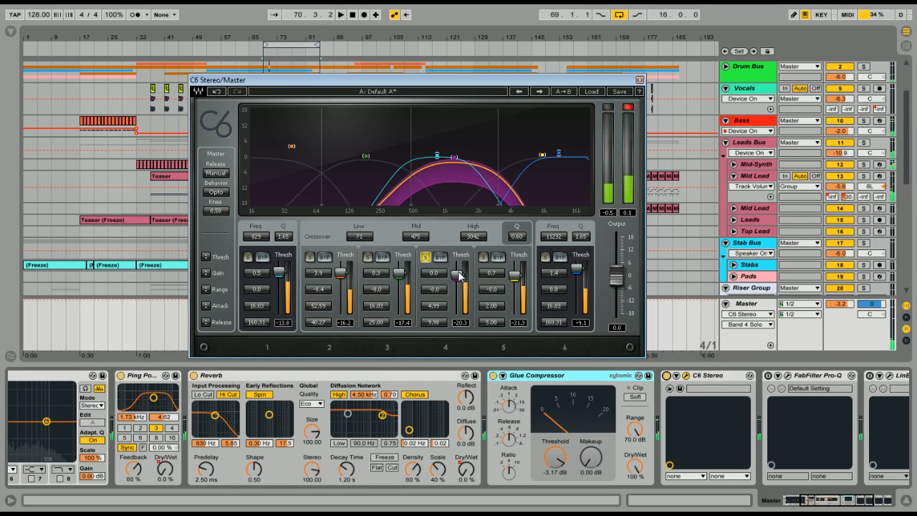
key("space")
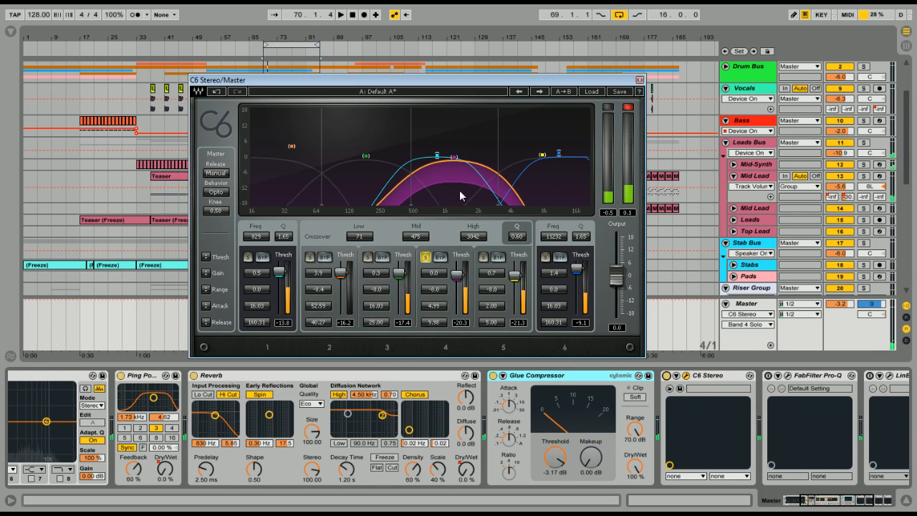
left_click(482, 258)
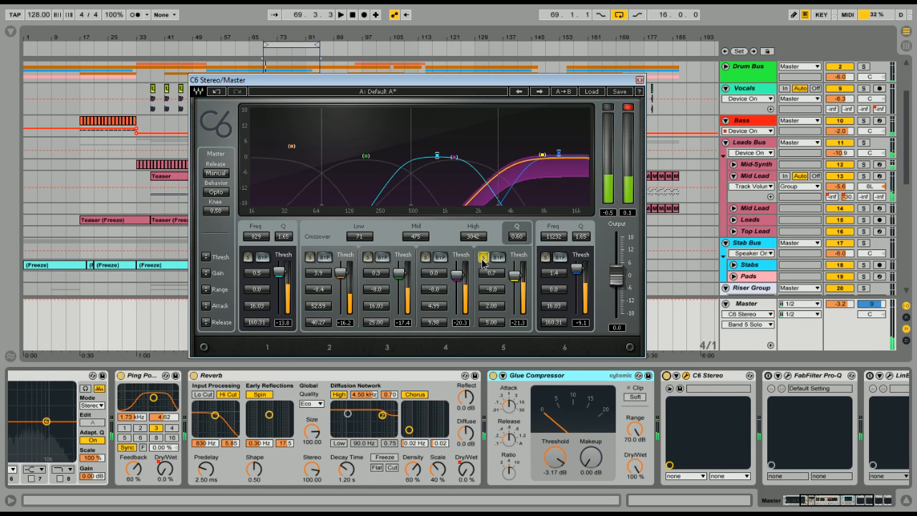
left_click(483, 258)
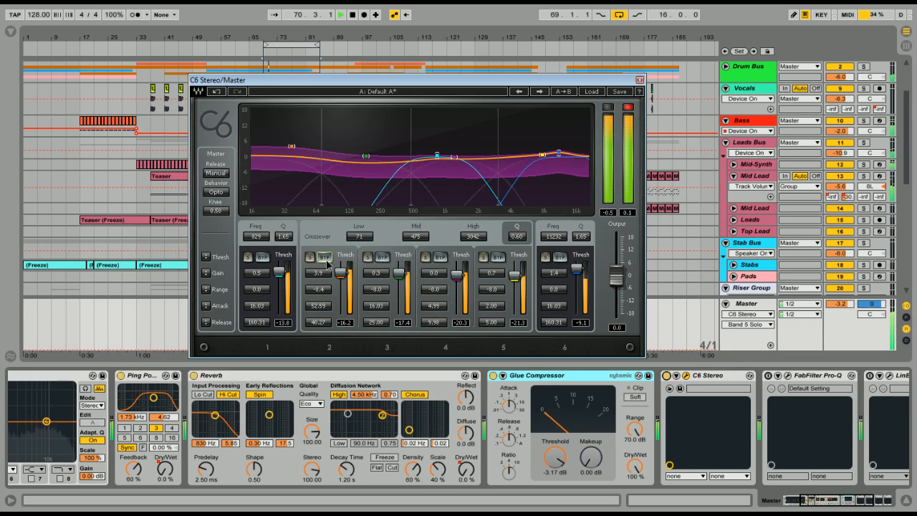
Bypass C6 bands 2, 3, 4 and 5 during playback and replay the loop to hear it without their compression
left_click(325, 257)
left_click(382, 256)
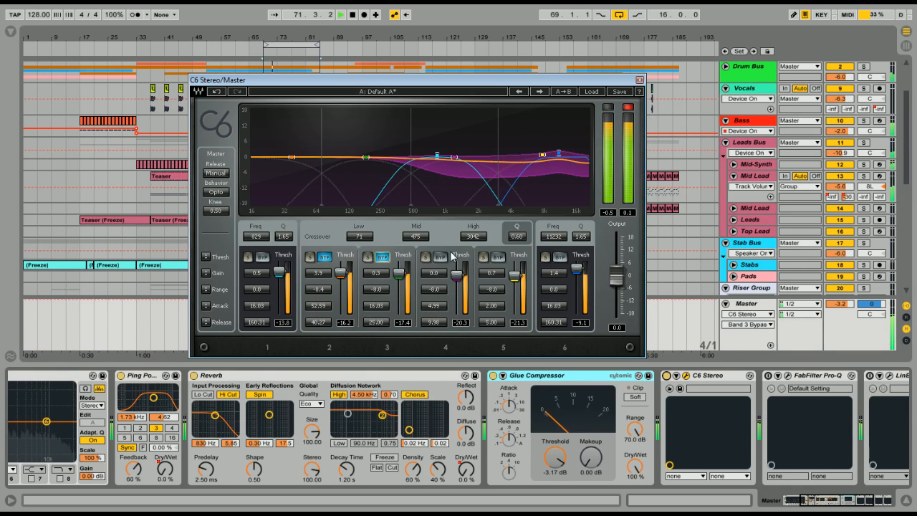
left_click(440, 256)
left_click(497, 257)
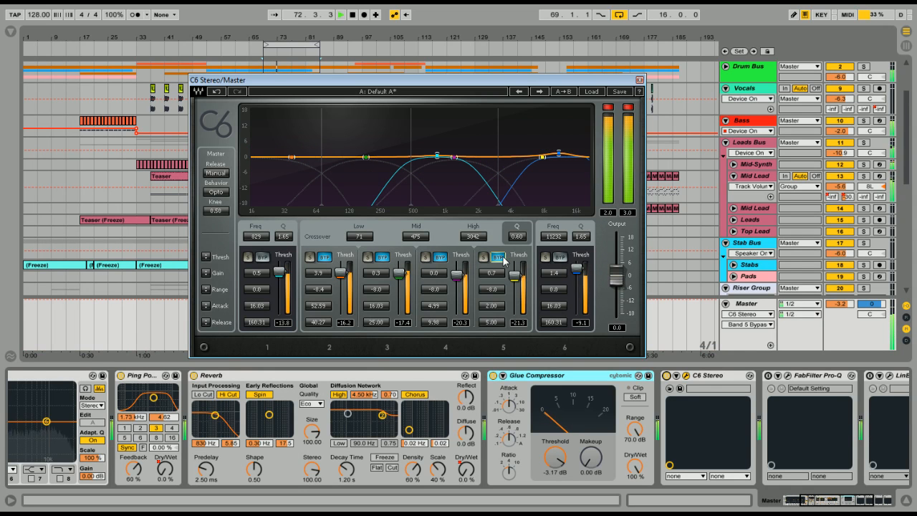
key("space")
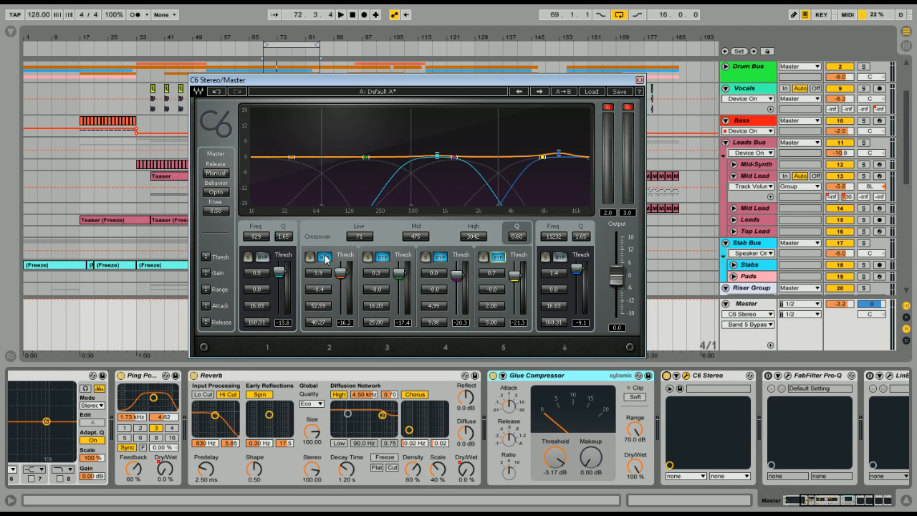
key("space")
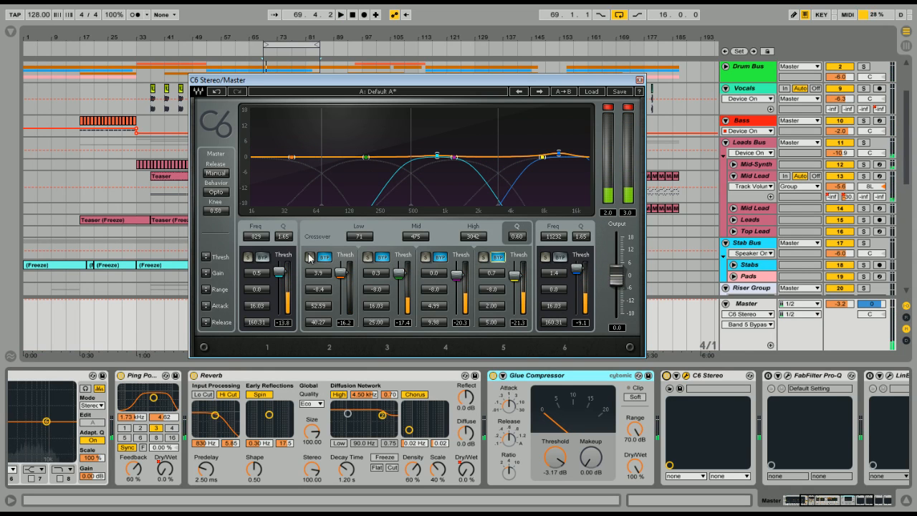
Re-engage C6 bands 2 and 3 one at a time, playing the loop to hear each band's compression
key("space")
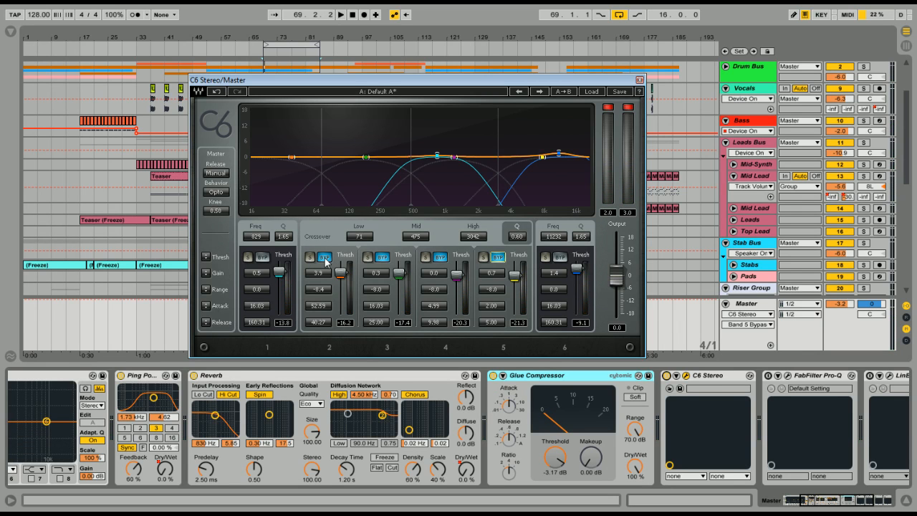
left_click(326, 258)
left_click(326, 257)
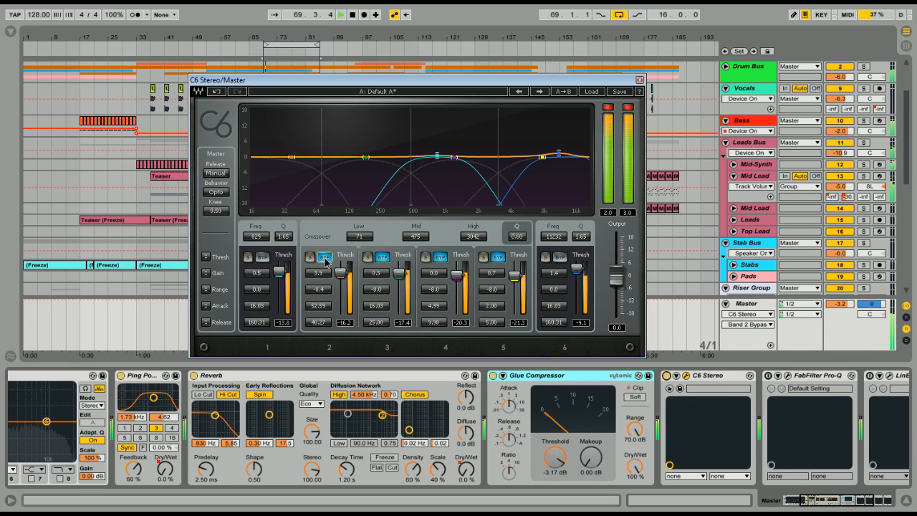
left_click(326, 259)
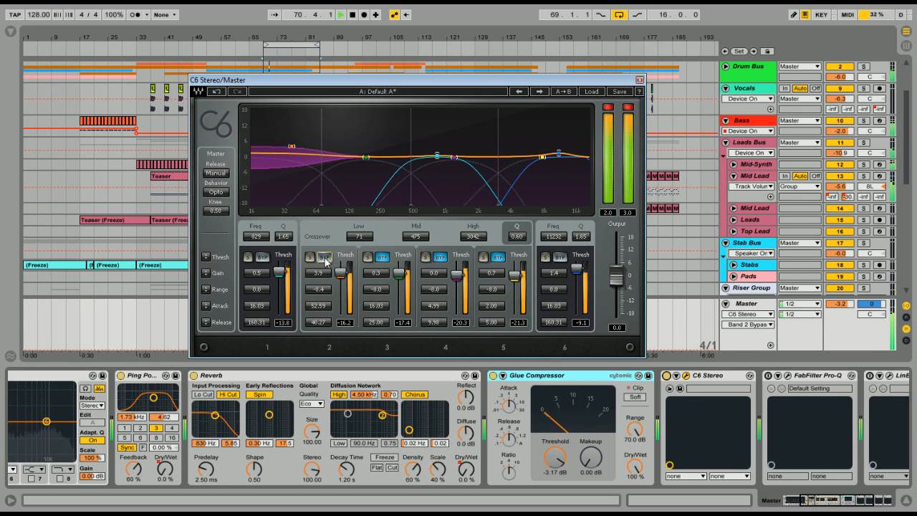
key("space")
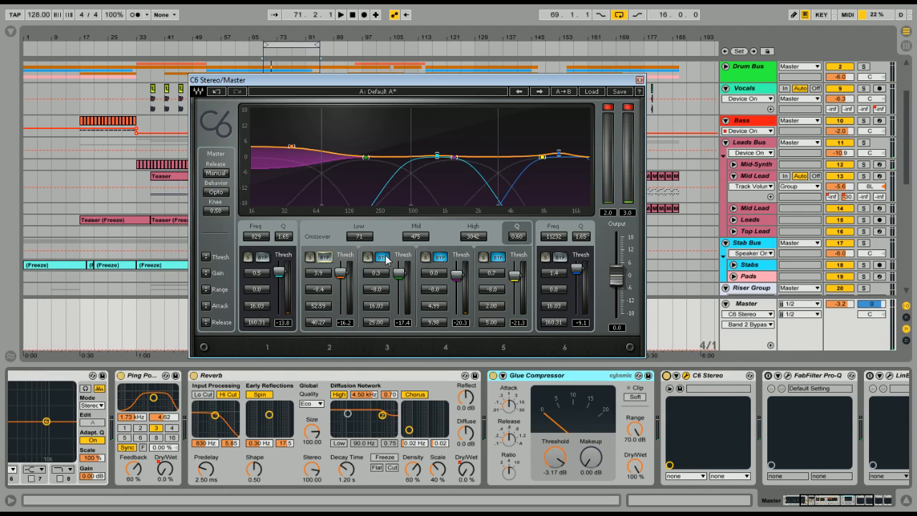
key("space")
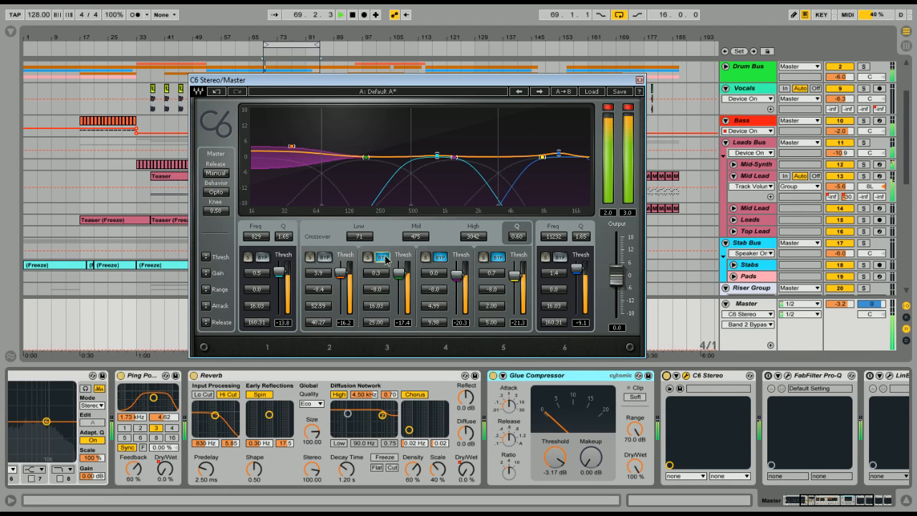
left_click(385, 260)
key("space")
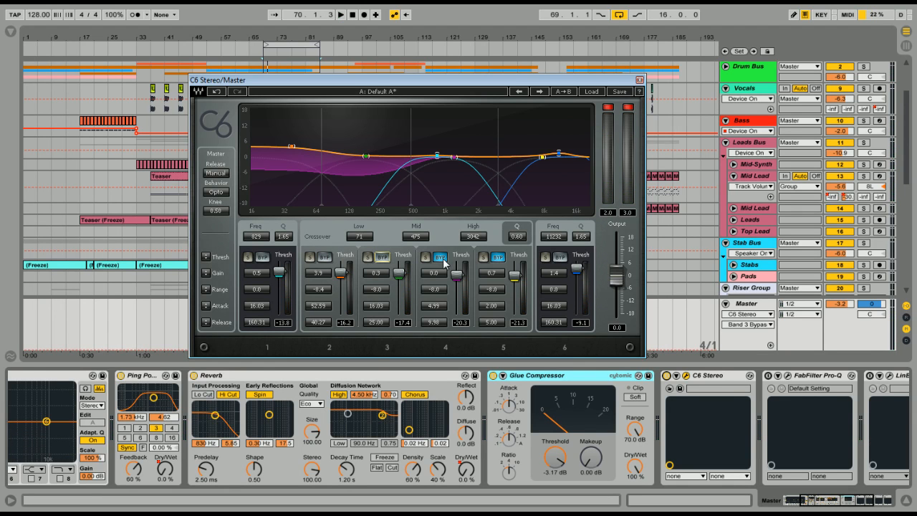
Take C6 bands 4 and 5 out of bypass and play the loop with all bands compressing
left_click(440, 256)
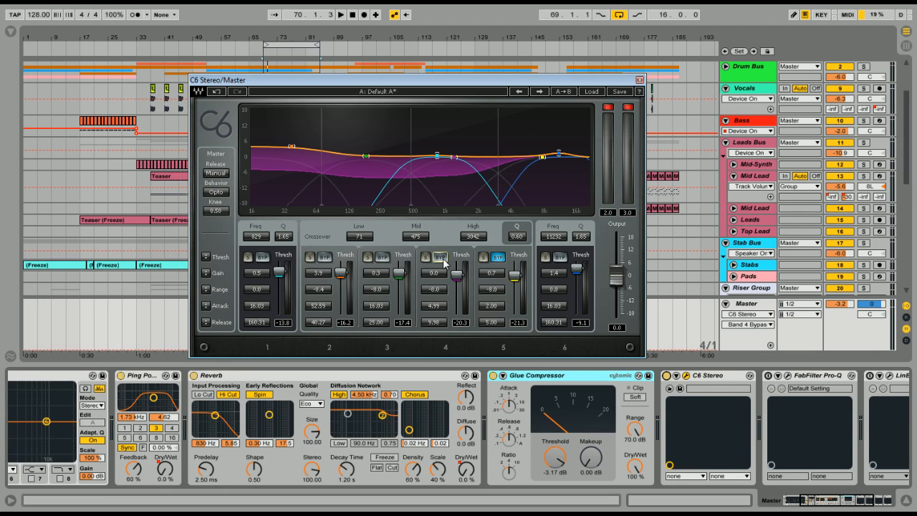
key("space")
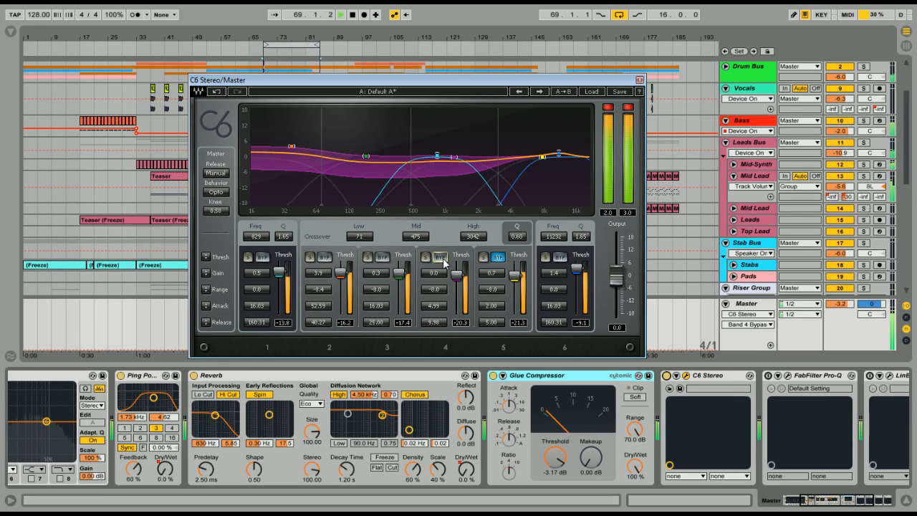
left_click(497, 258)
key("space")
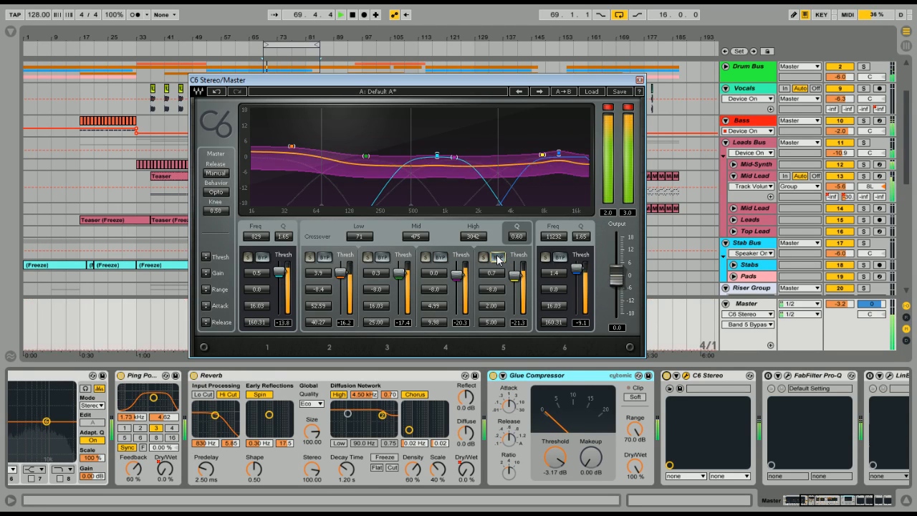
key("space")
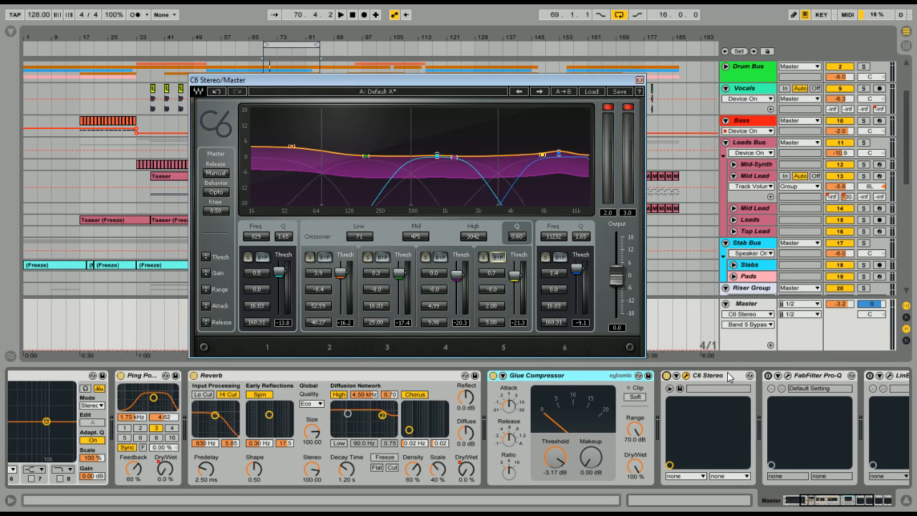
Close the C6 Stereo window and collapse the Glue Compressor and C6 Stereo devices in the Master chain
left_click(639, 81)
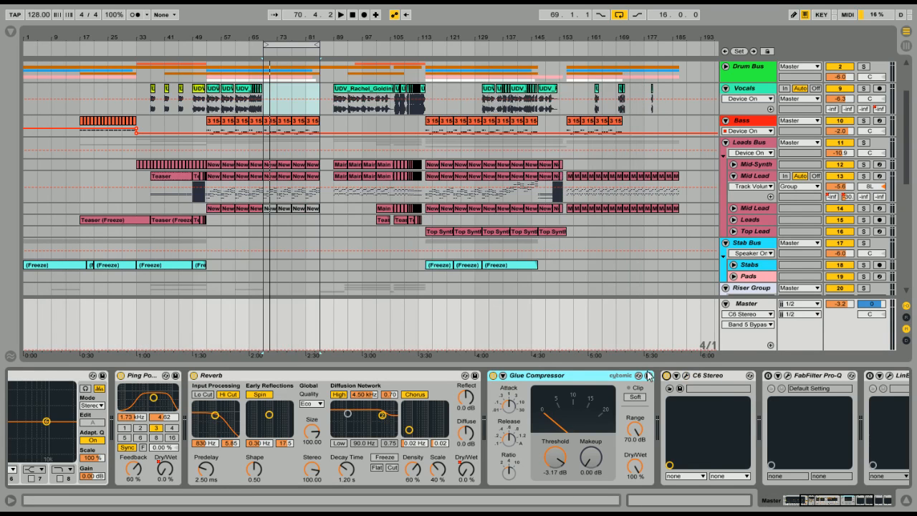
double_click(553, 377)
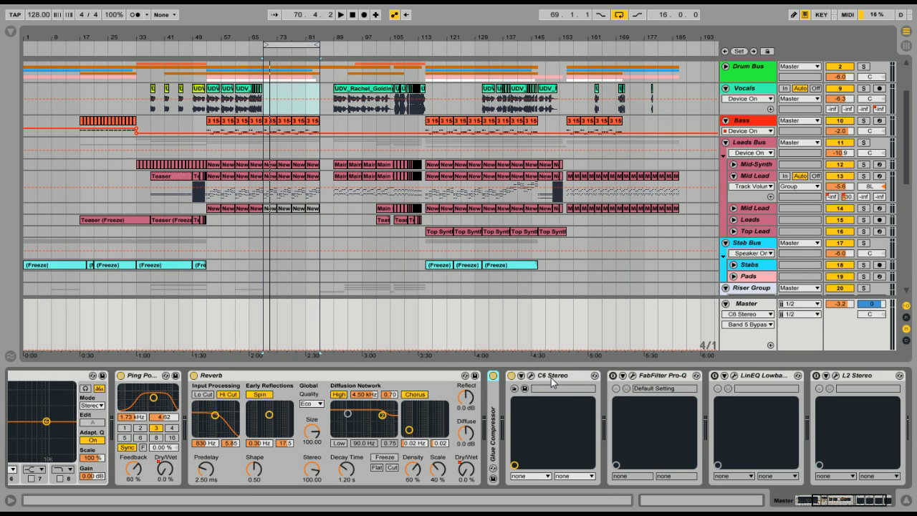
double_click(552, 378)
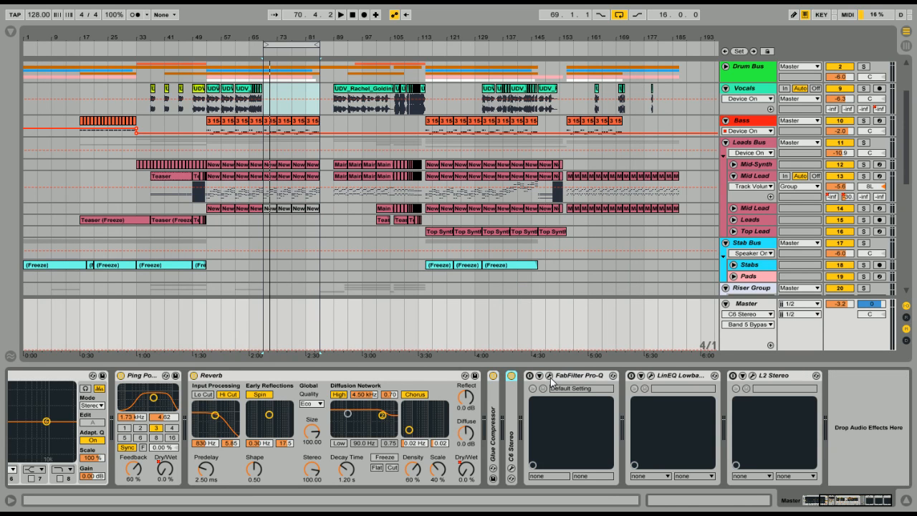
Open the FabFilter Pro-Q window on the Master track, leaving the plug-in switched off
left_click(529, 375)
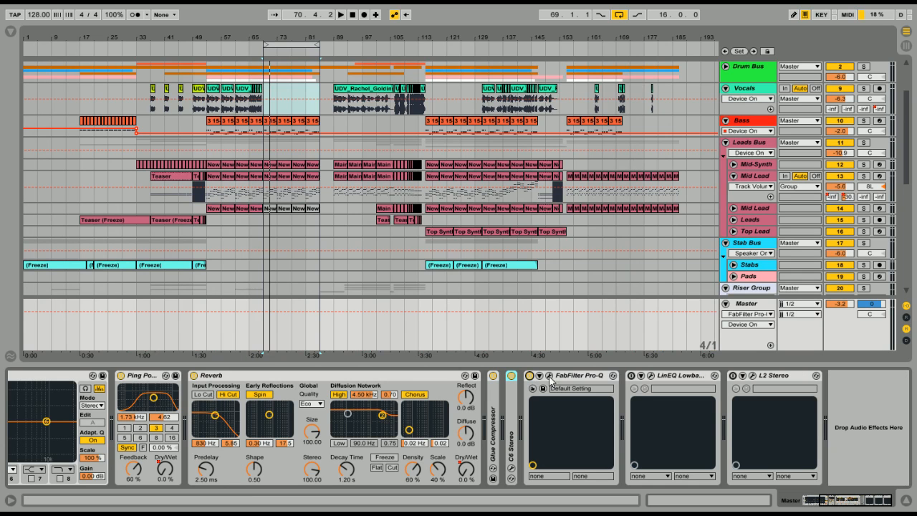
left_click(549, 375)
left_click(529, 375)
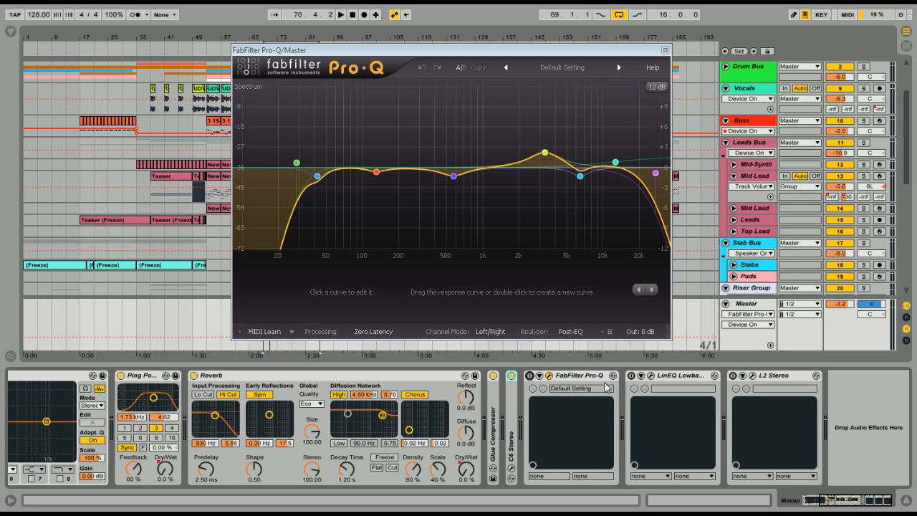
Play the loop without FabFilter Pro-Q and switch it on during playback to compare the sound
key("space")
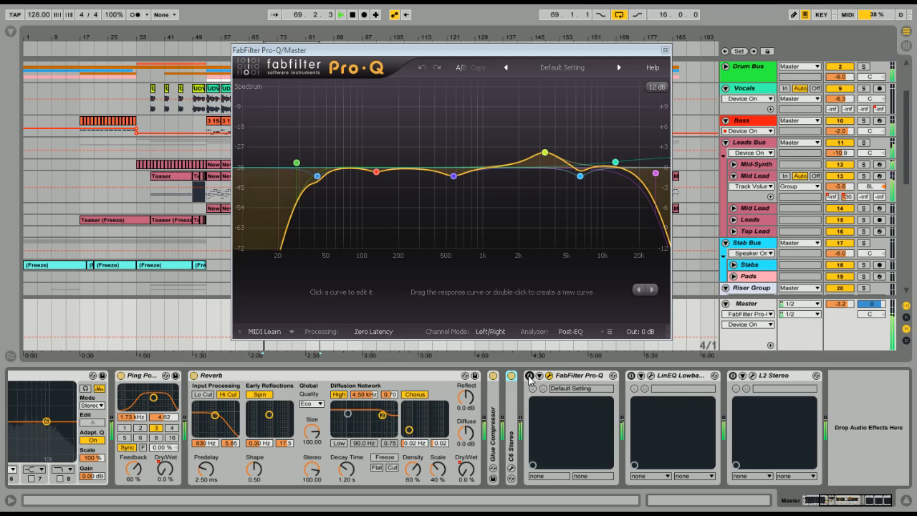
left_click(529, 375)
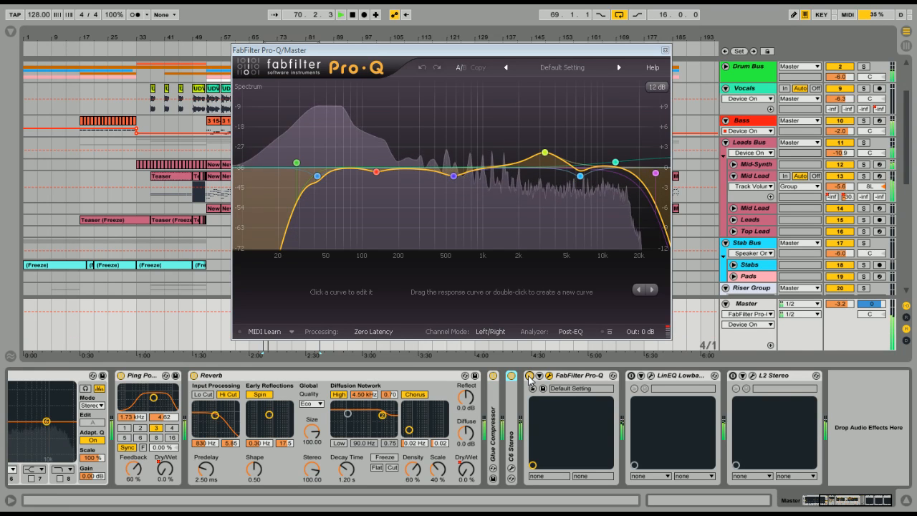
key("space")
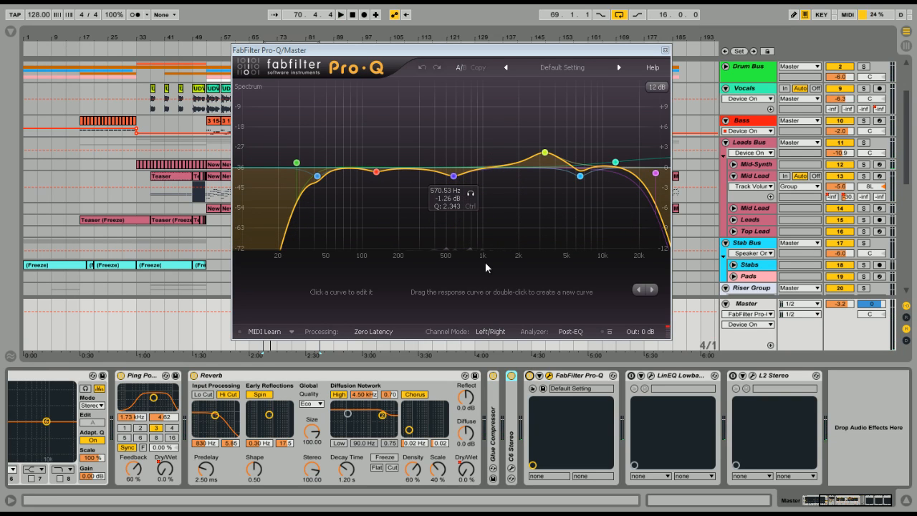
key("space")
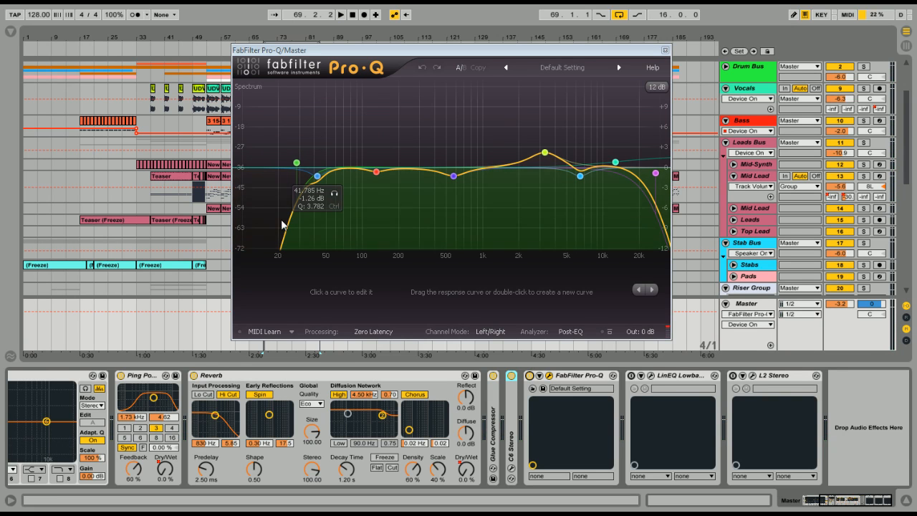
Select Pro-Q's Low Cut band around 28 Hz and solo it to compare that range with the full loop
left_click(299, 163)
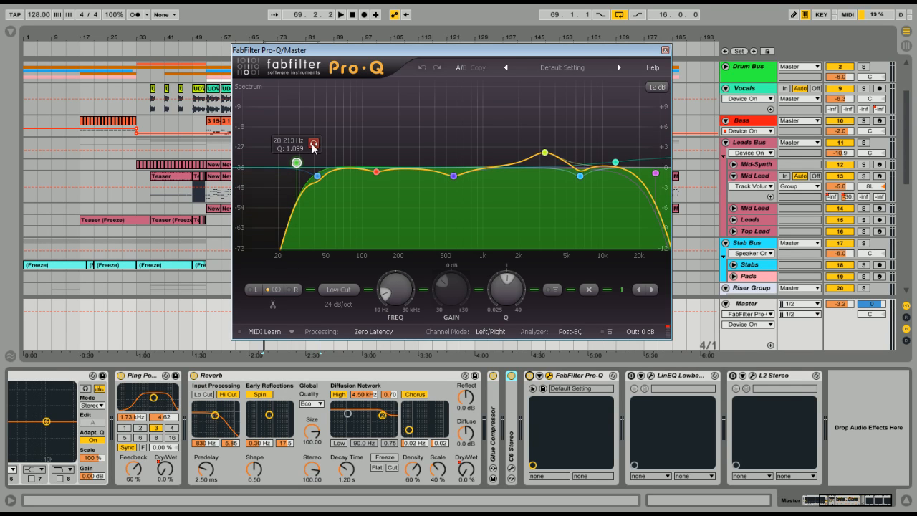
left_click(313, 144)
key("space")
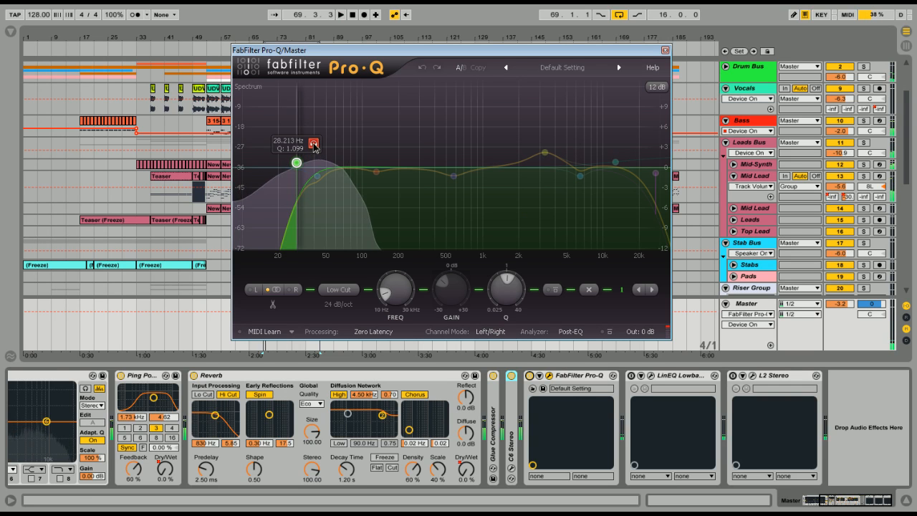
key("space")
key("space")
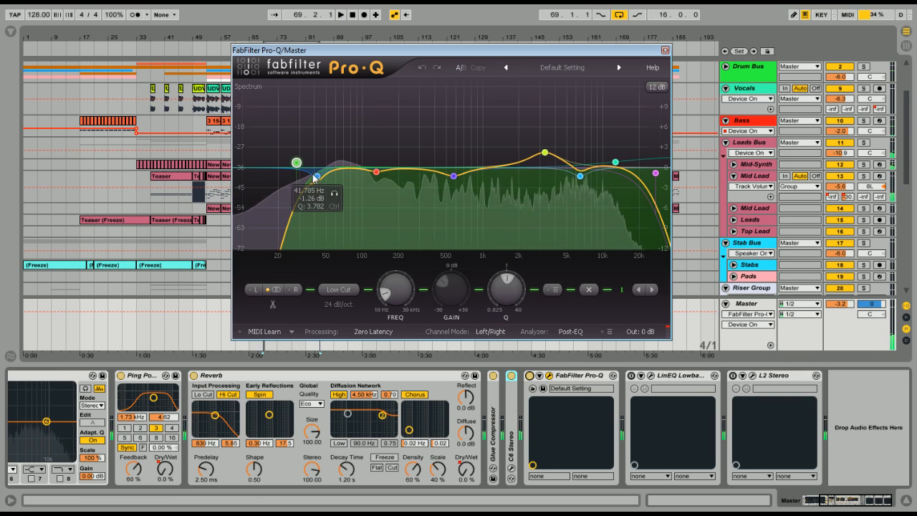
Select Pro-Q's bell cut near 42 Hz and audition it in solo against the full mix
left_click(319, 178)
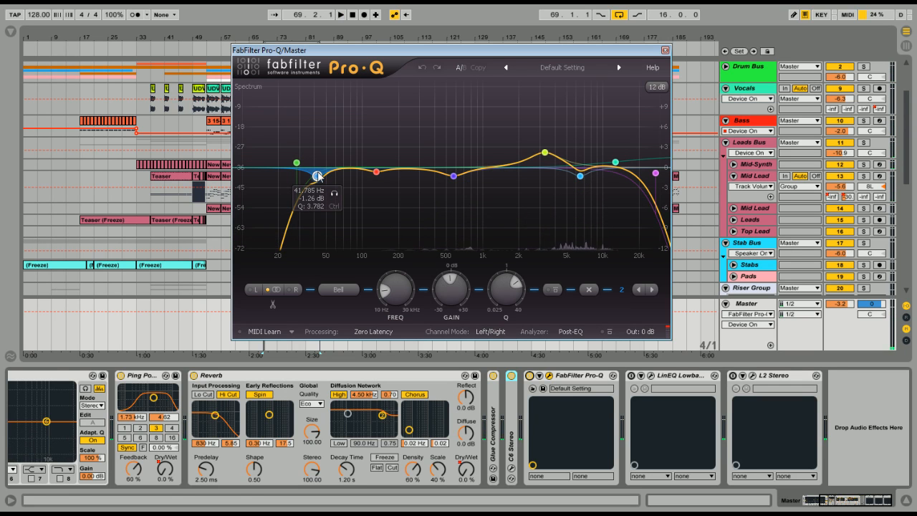
left_click(336, 196)
key("space")
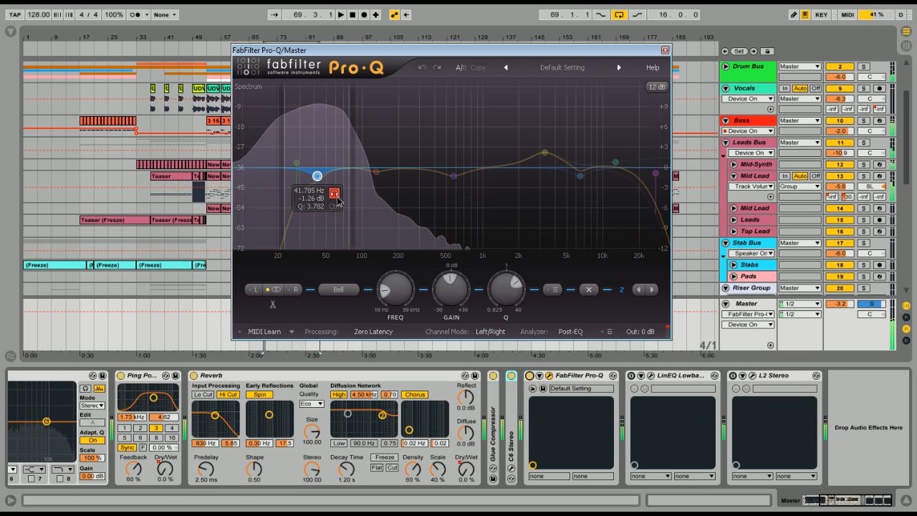
mouse_move(464, 192)
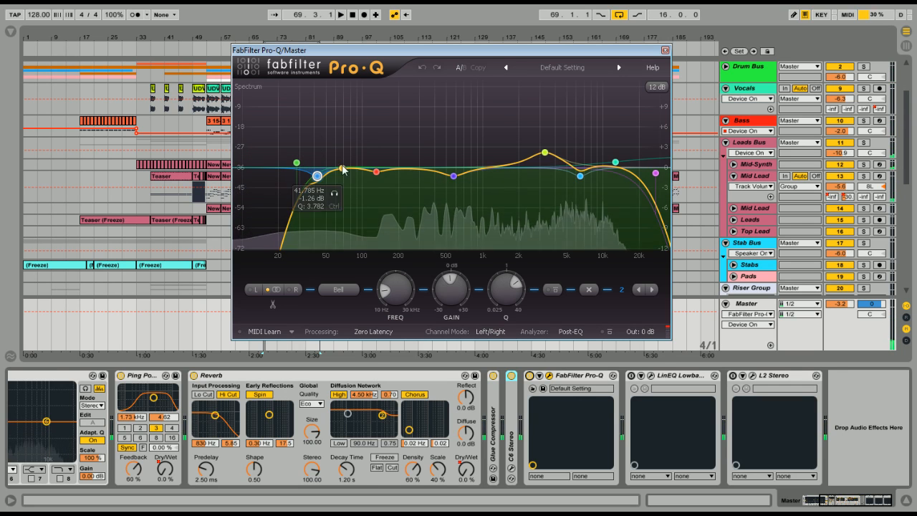
left_click(334, 195)
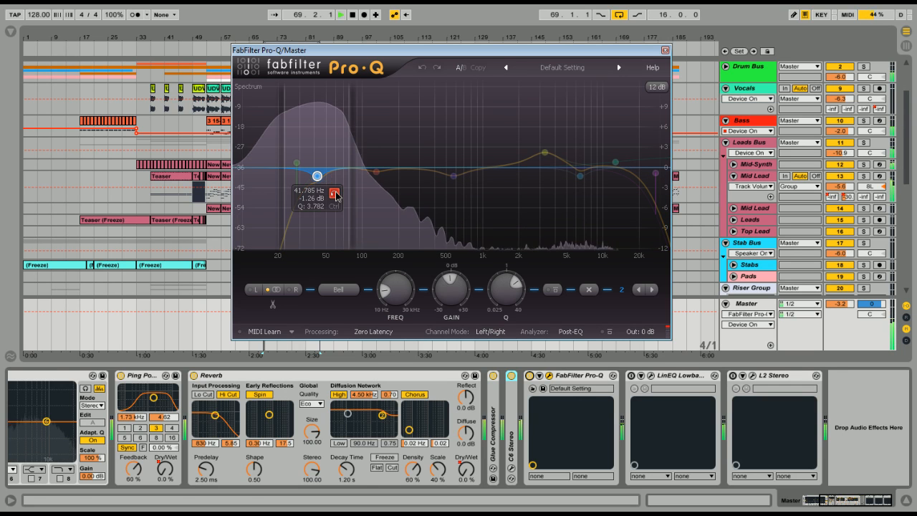
key("space")
Solo Pro-Q's 129.86 Hz band during loop playback, then return to the full mix
mouse_move(376, 176)
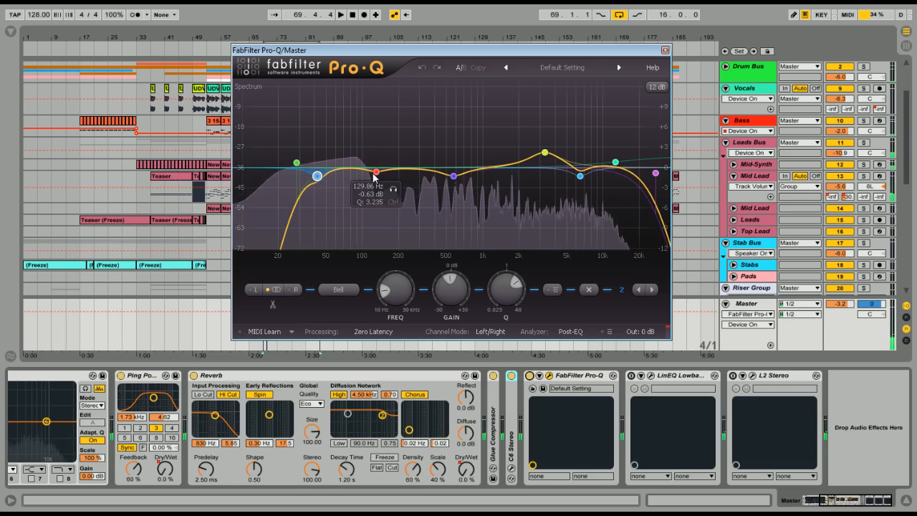
left_click(392, 191)
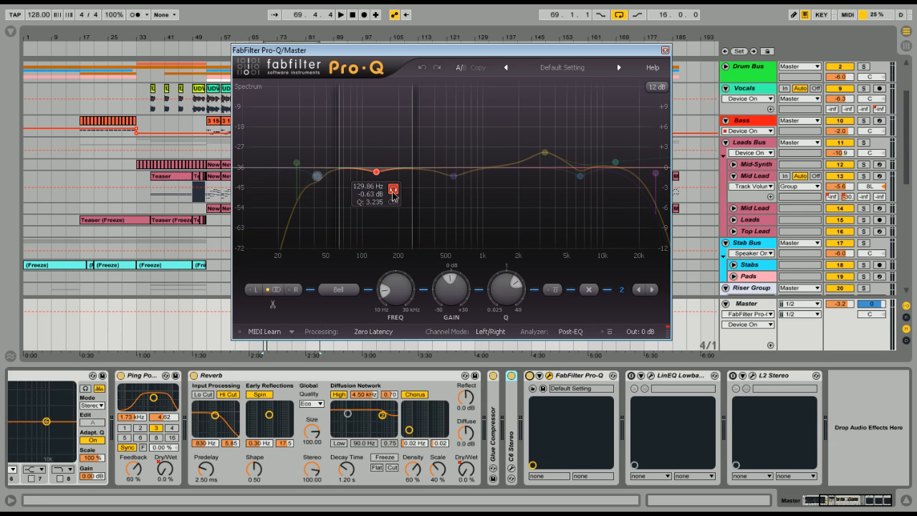
key("space")
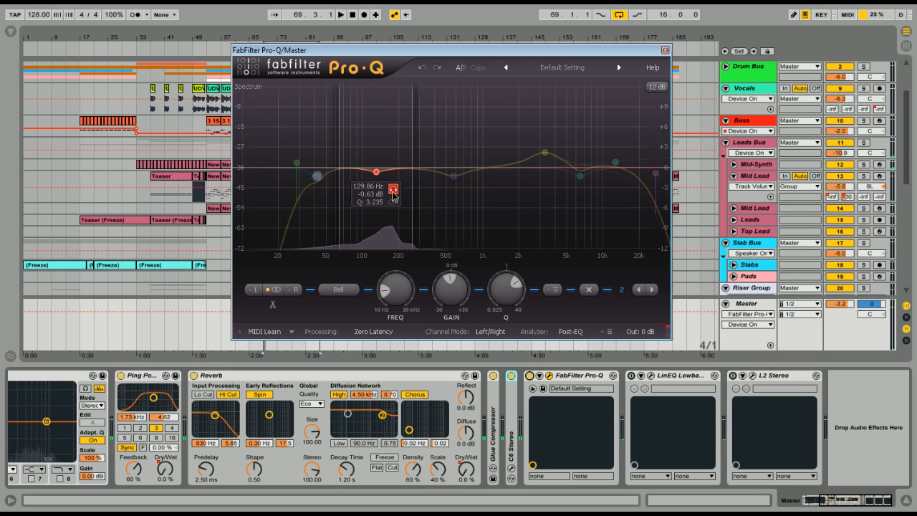
left_click(393, 191)
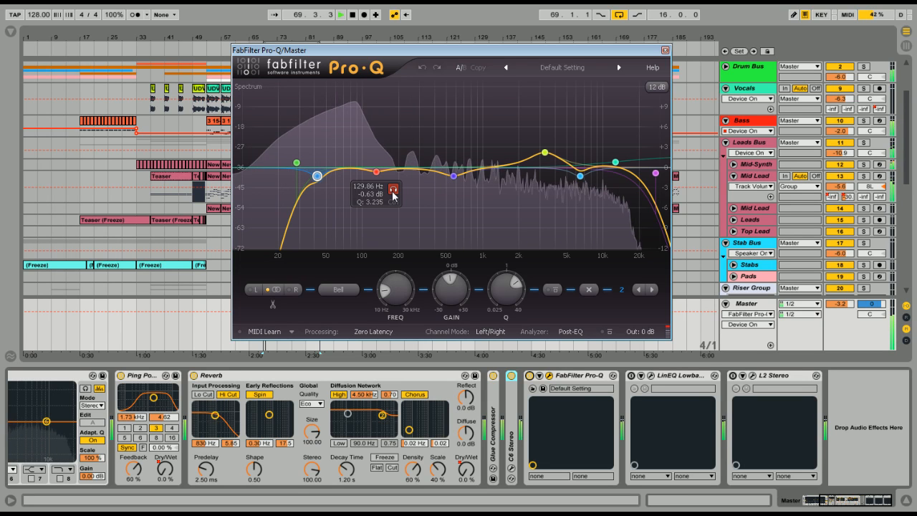
Audition Pro-Q's 570.53 Hz band in solo while playing the loop
mouse_move(455, 179)
key("space")
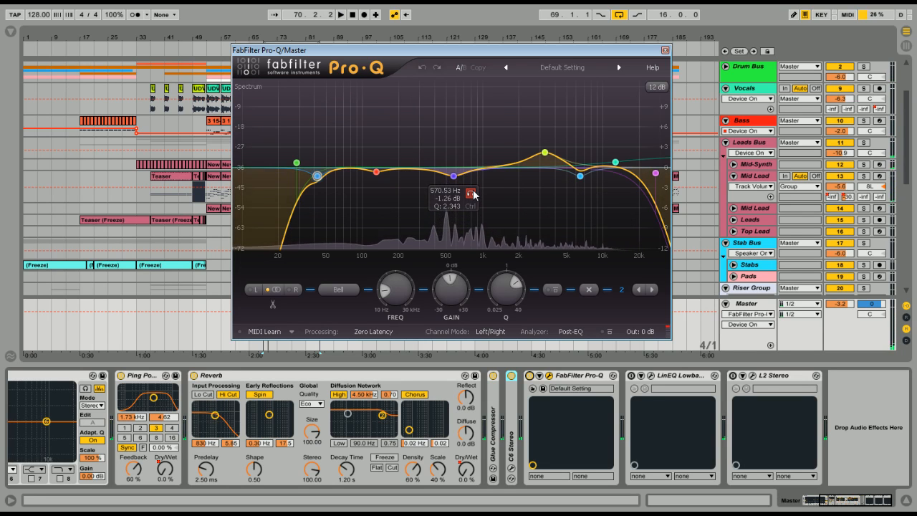
left_click(470, 193)
key("space")
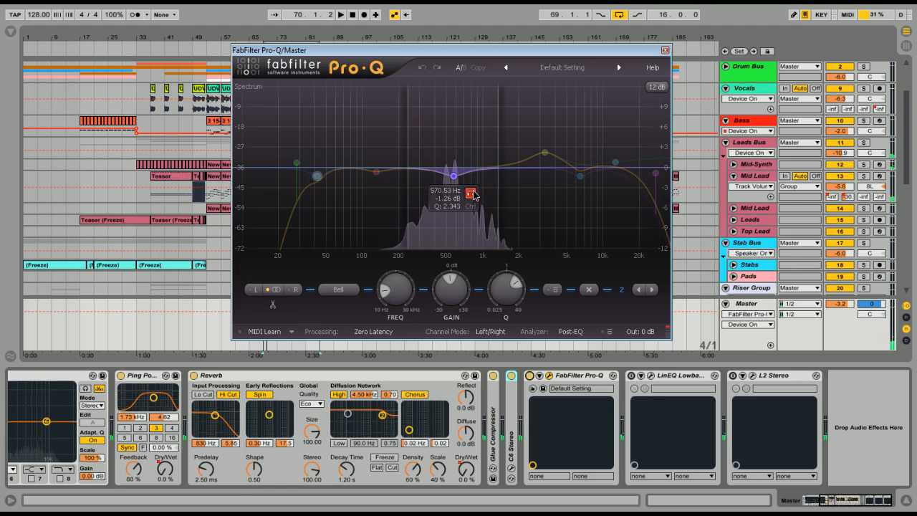
left_click(471, 194)
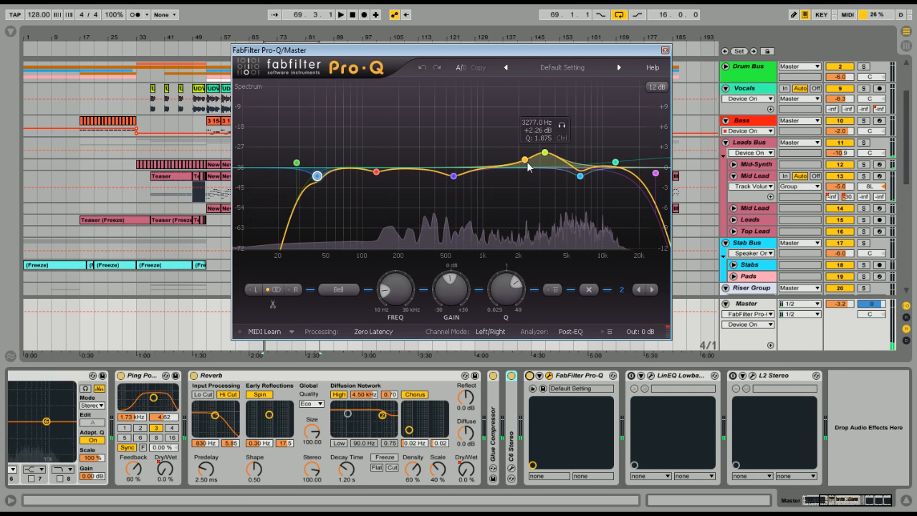
Audition Pro-Q's 3277 Hz boost and 6442.1 Hz cut in solo during loop playback, returning to the full mix
left_click(562, 126)
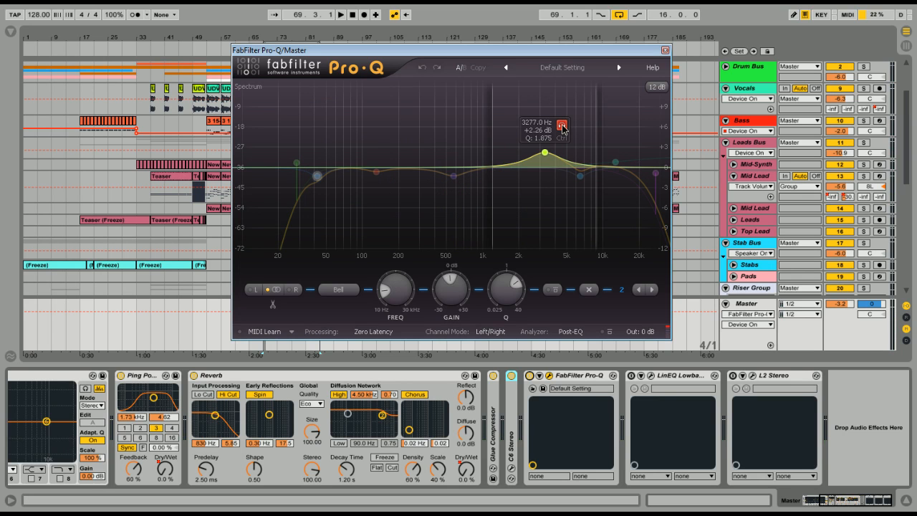
key("space")
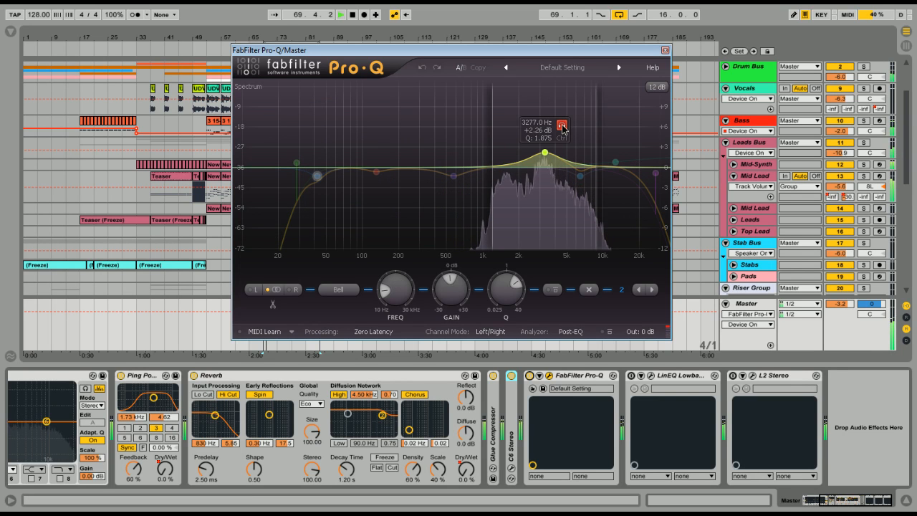
left_click(562, 126)
left_click(598, 195)
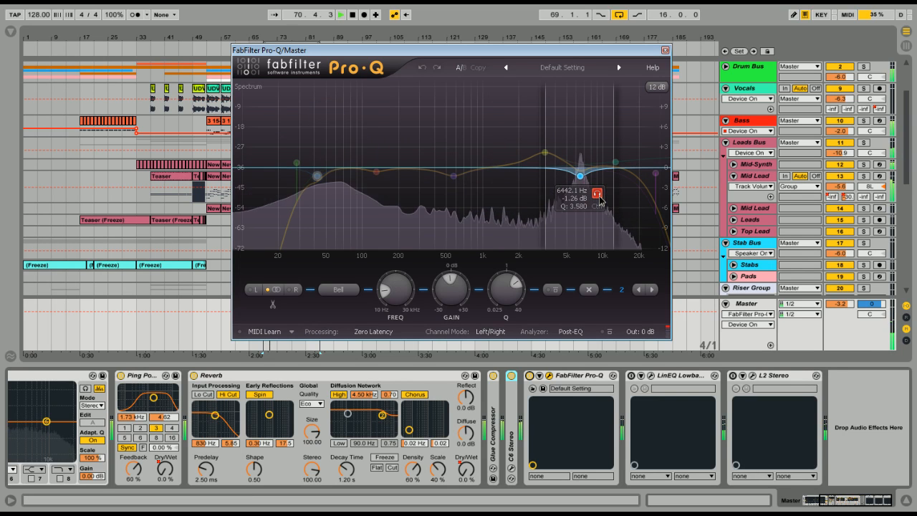
left_click(598, 195)
mouse_move(546, 154)
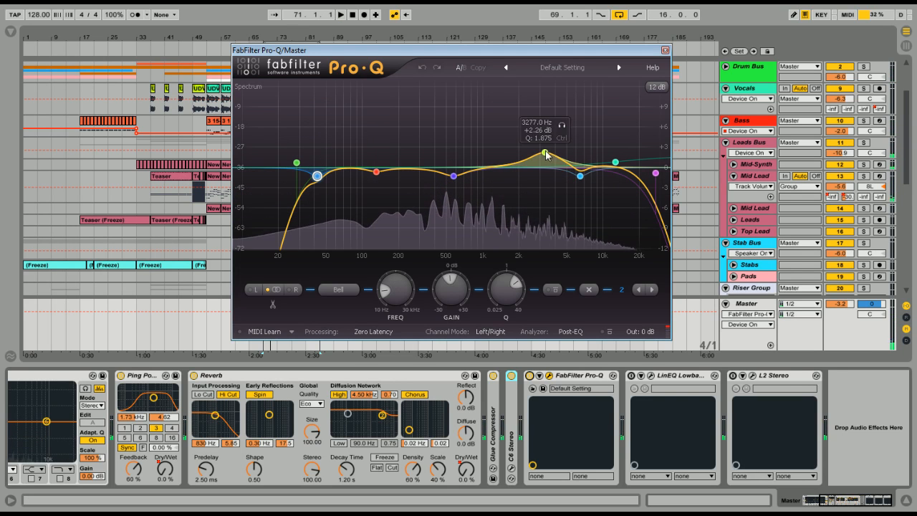
Examine Pro-Q's 12664 Hz boost and 27329 Hz high cut while playing the loop
double_click(631, 173)
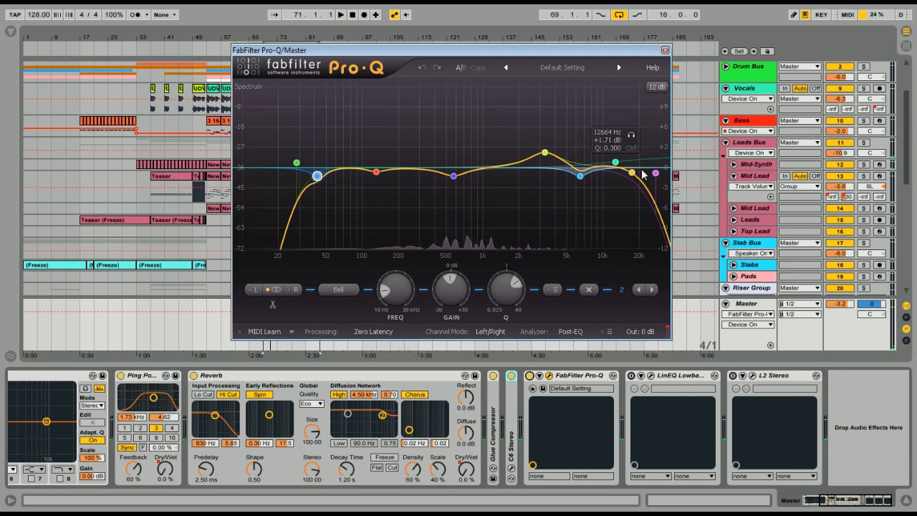
double_click(631, 172)
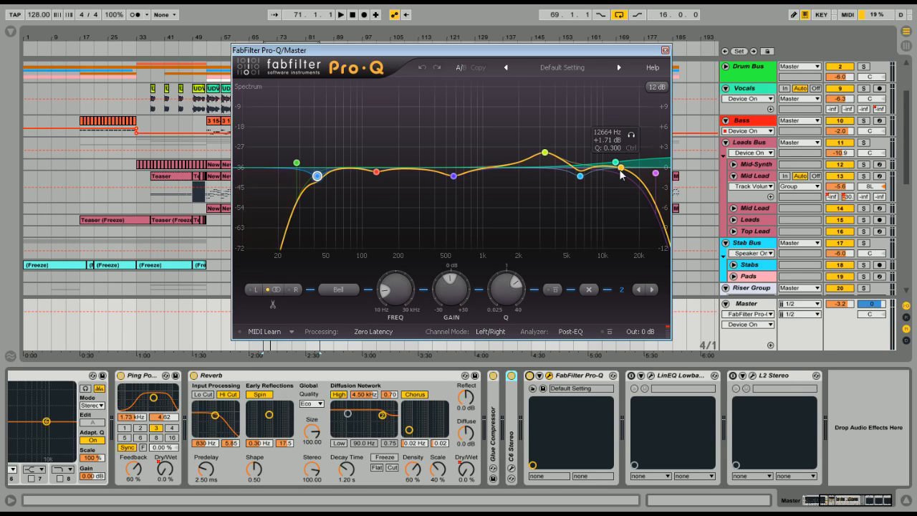
key("space")
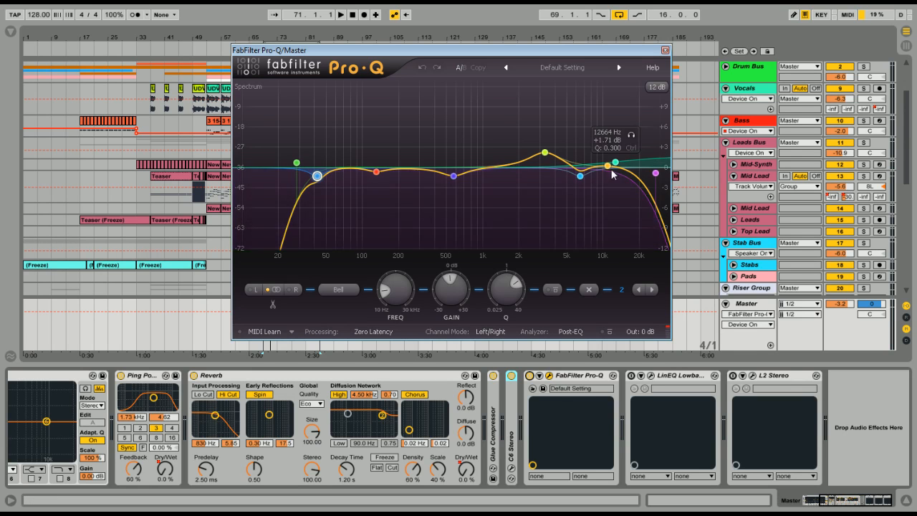
left_click(661, 154)
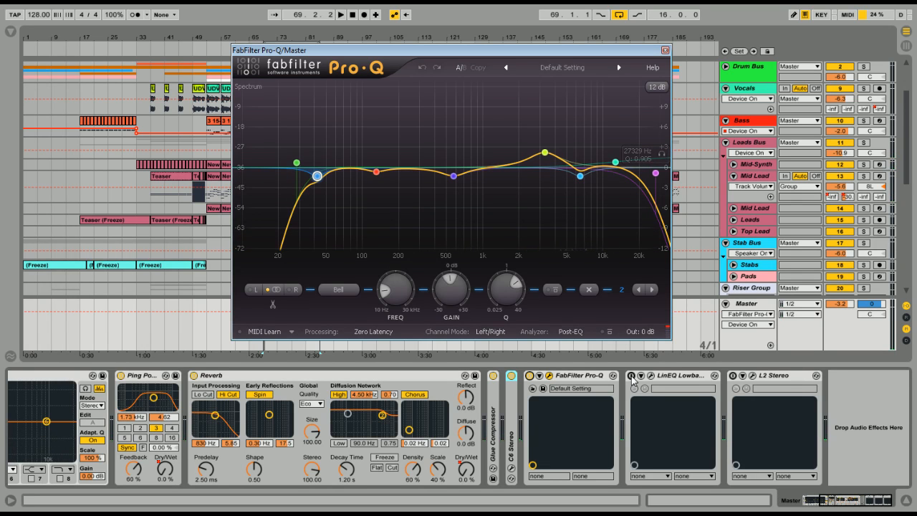
Enable and open LinEQ Lowband Stereo in place of Pro-Q, and play the track briefly from around bar 53
left_click(651, 375)
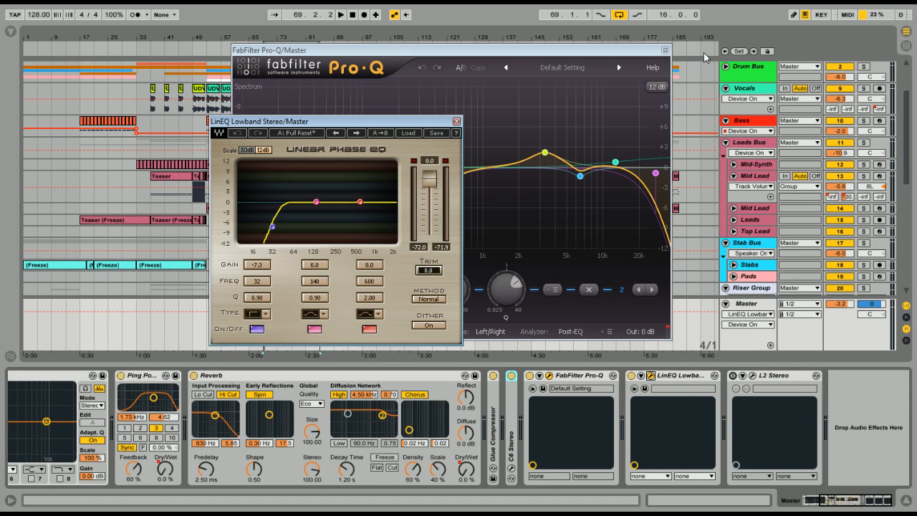
left_click(665, 50)
left_click_drag(370, 126, 511, 123)
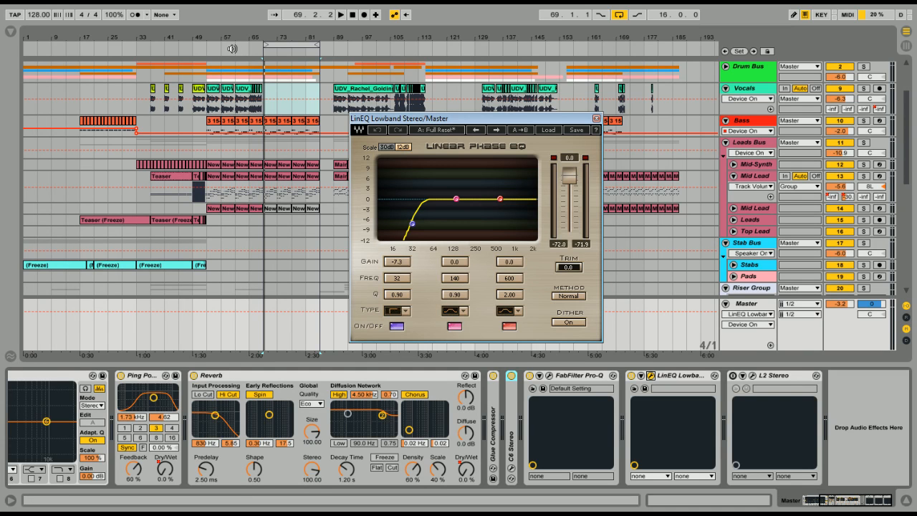
left_click(211, 48)
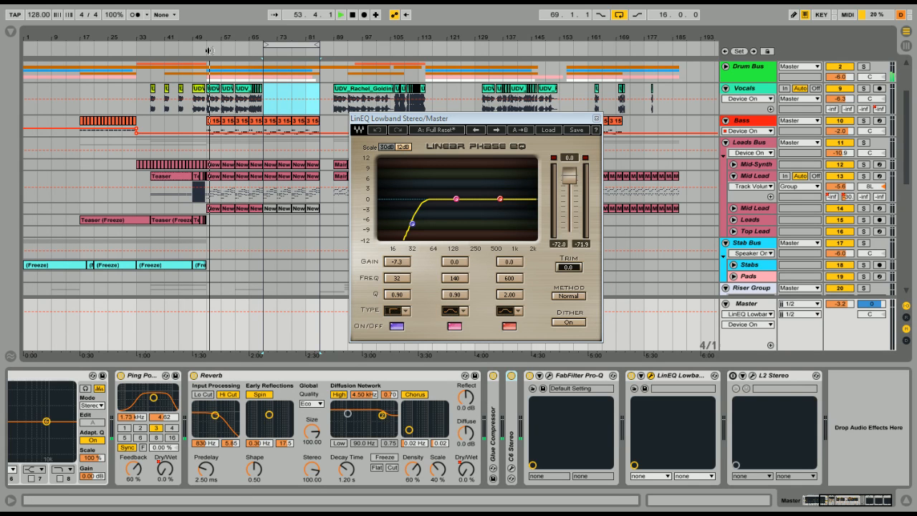
key("space")
Open the L2 Stereo limiter on the Master and set its threshold to 0.0
left_click(752, 375)
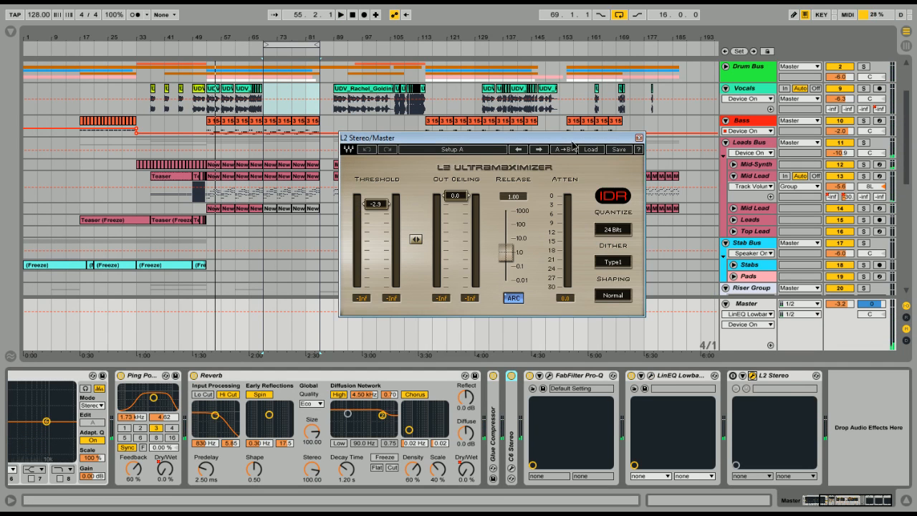
left_click_drag(573, 137, 553, 145)
left_click_drag(355, 217, 353, 206)
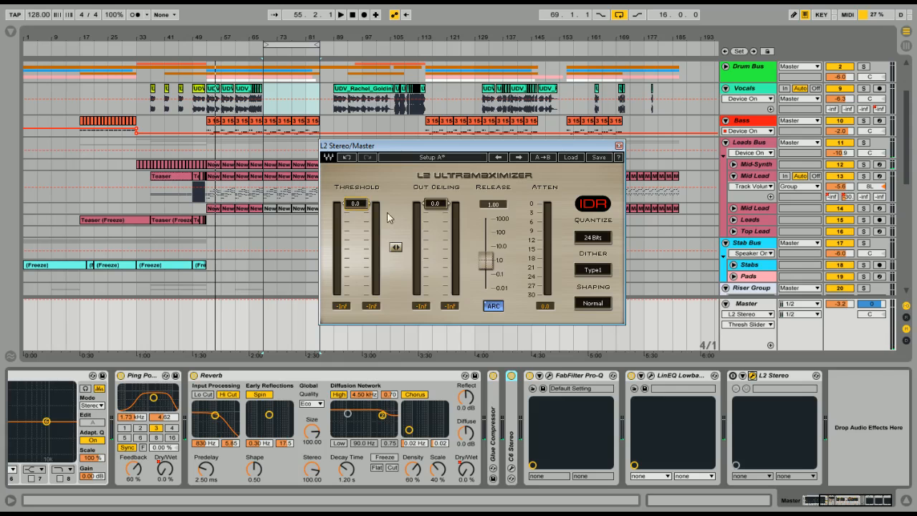
Enable L2 Stereo, set its threshold to -2.3 during loop playback, and close its window
key("space")
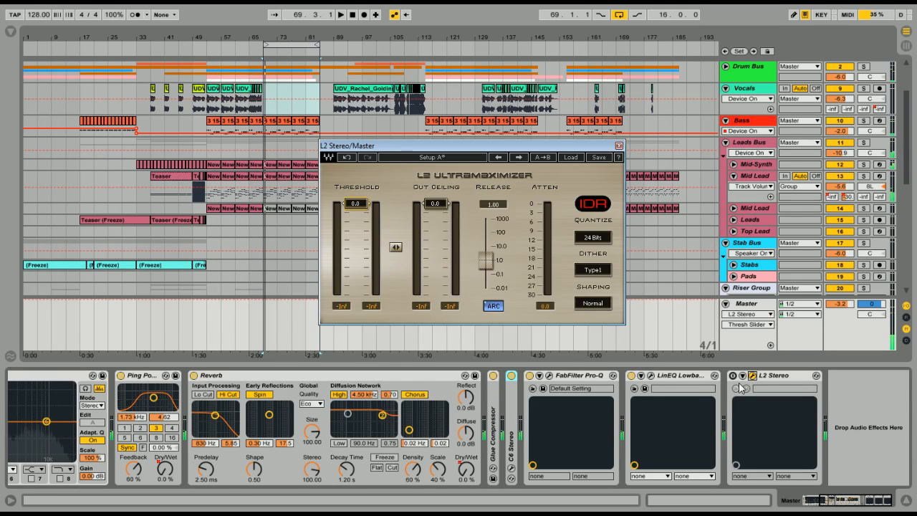
left_click_drag(355, 203, 355, 210)
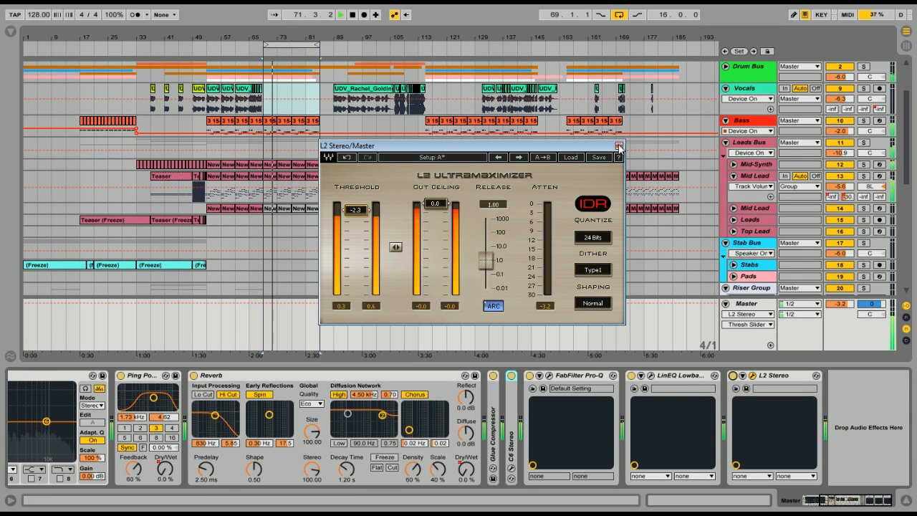
key("space")
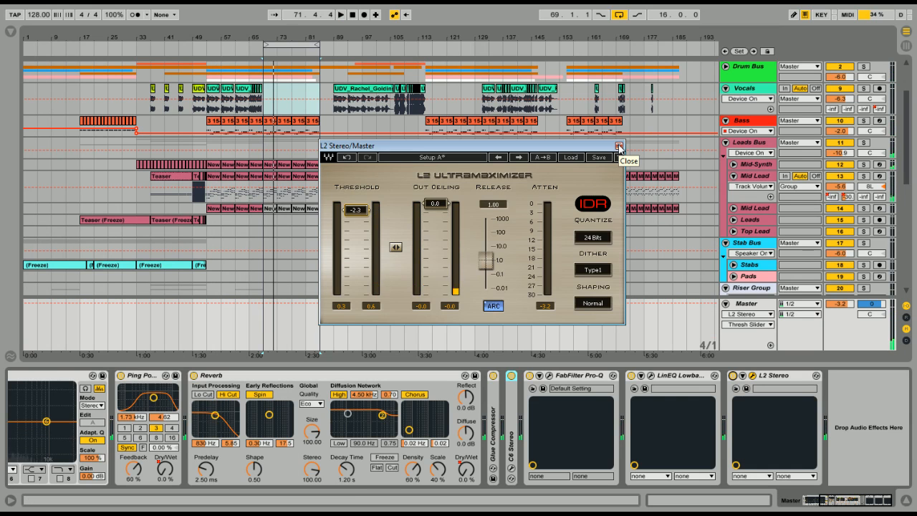
left_click(619, 145)
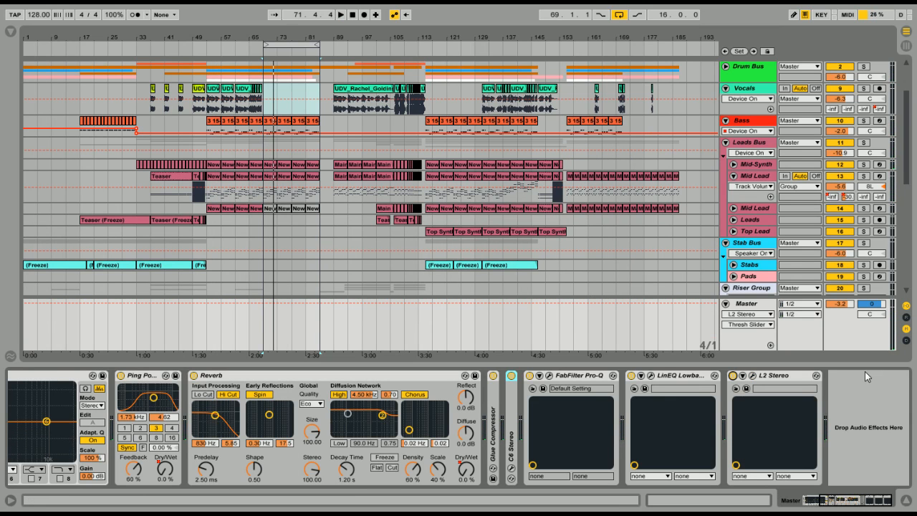
Turn off Glue Compressor, C6, Pro-Q, LinEQ and L2 on the Master, and play the unprocessed mix from around bar 53
left_click(493, 375)
left_click(511, 375)
left_click(529, 375)
left_click(632, 376)
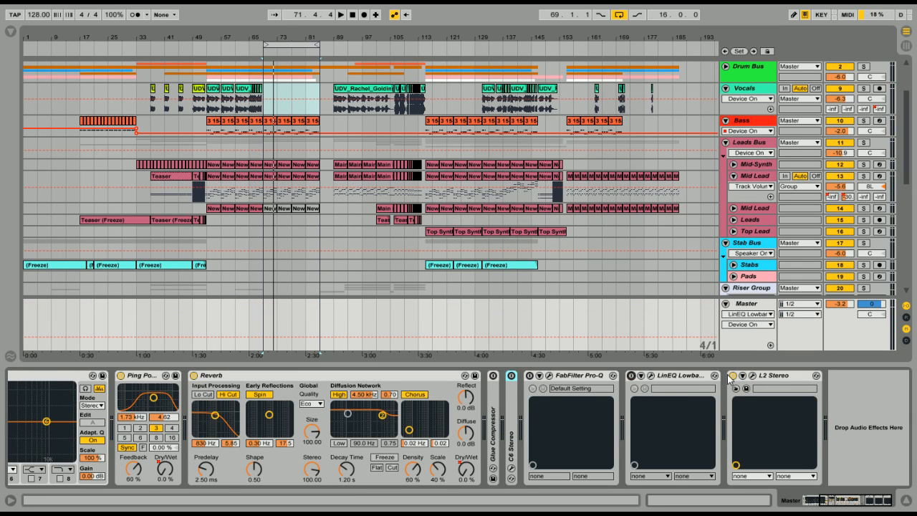
left_click(732, 375)
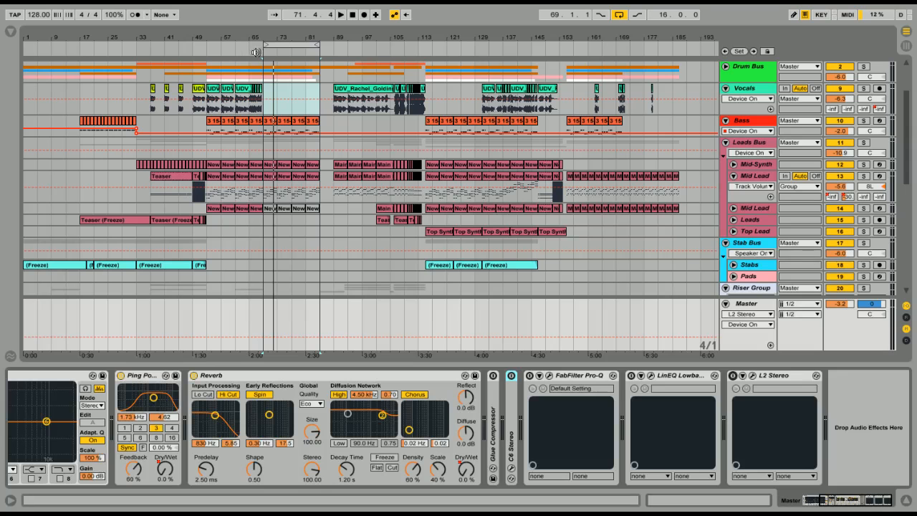
left_click(213, 46)
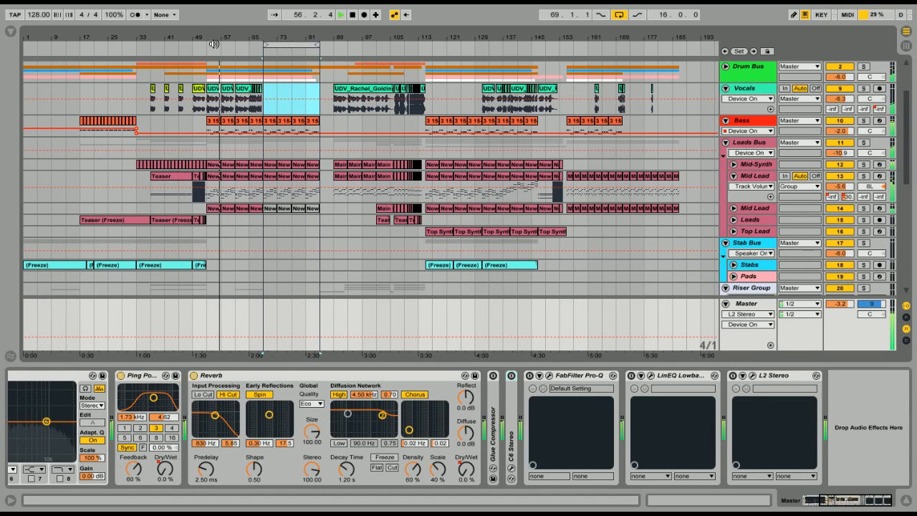
key("space")
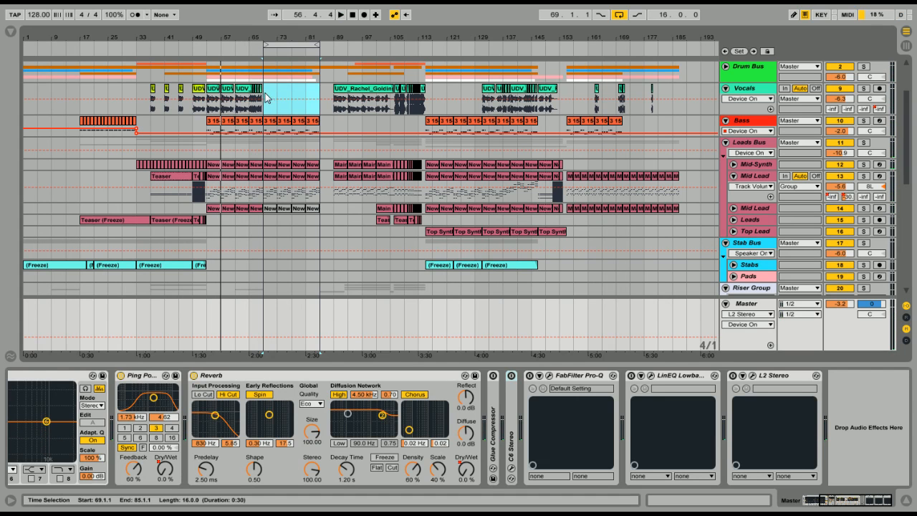
Select bars 69 to 85, turn on and expand the Master's Glue Compressor, and play that section
left_click_drag(265, 97, 318, 98)
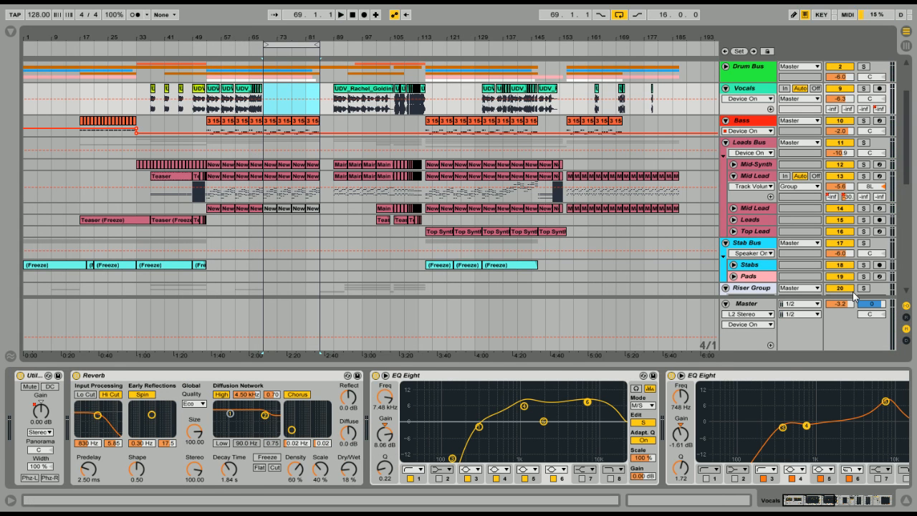
left_click(850, 326)
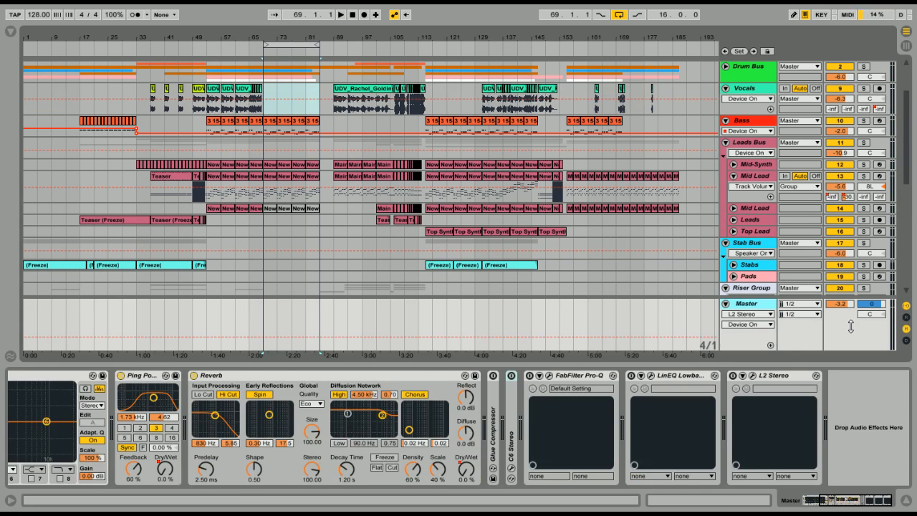
left_click(493, 380)
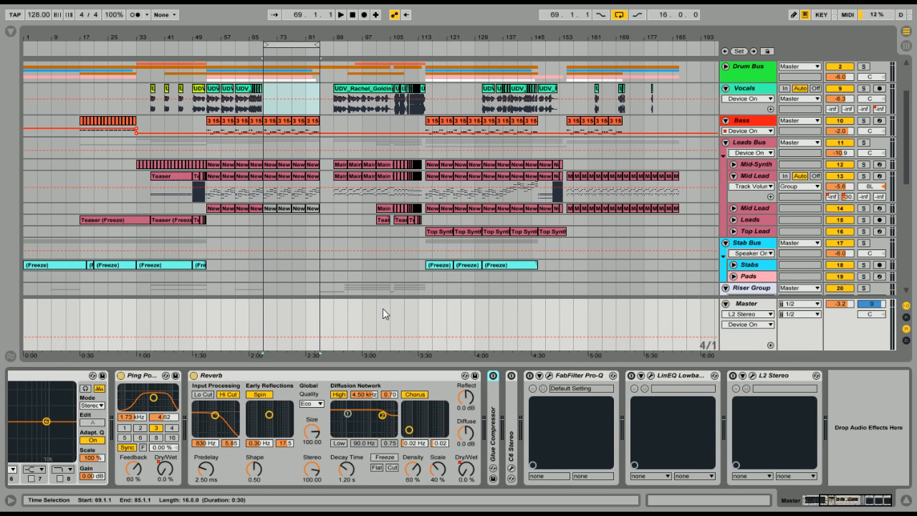
left_click(493, 377)
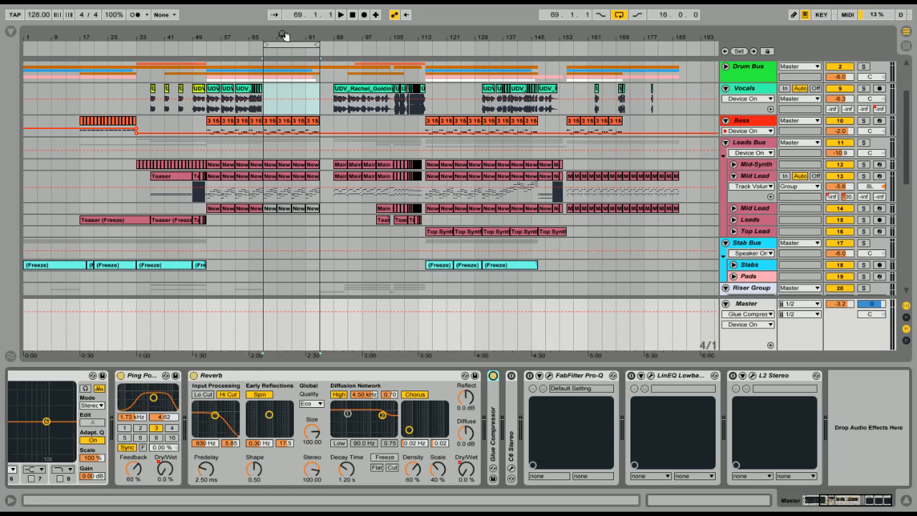
double_click(492, 418)
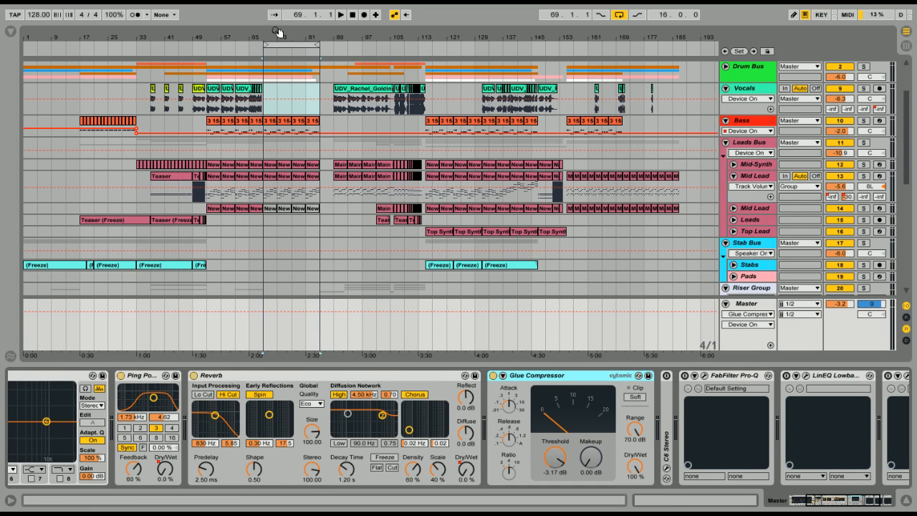
left_click(261, 49)
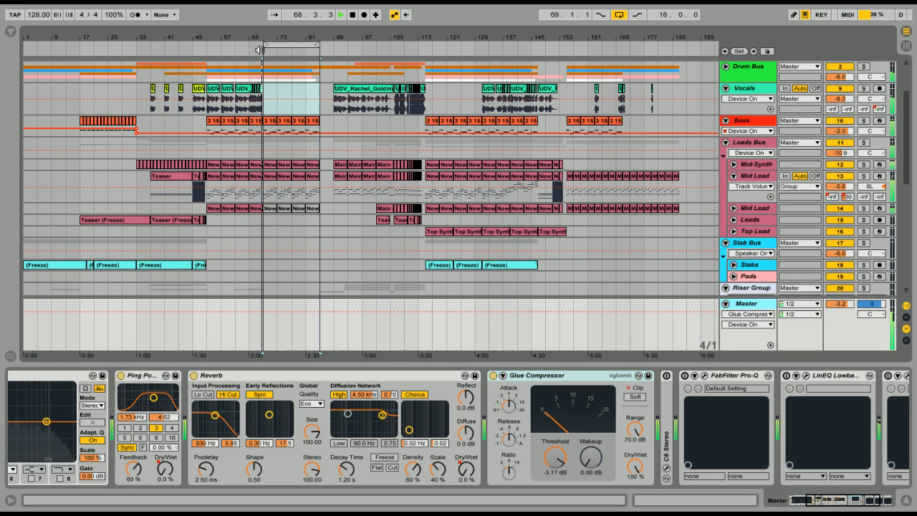
key("space")
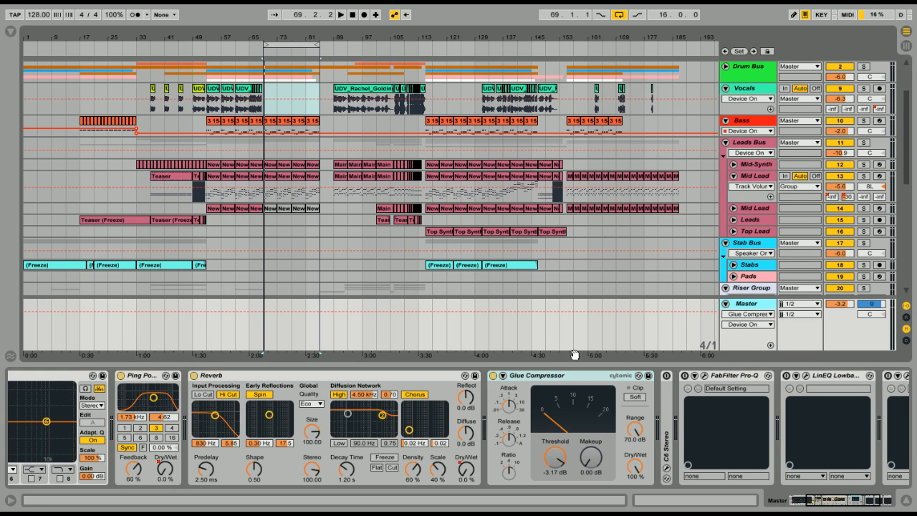
Turn on and open C6 Stereo, play the loop through it, and close its window
left_click(666, 390)
left_click(685, 376)
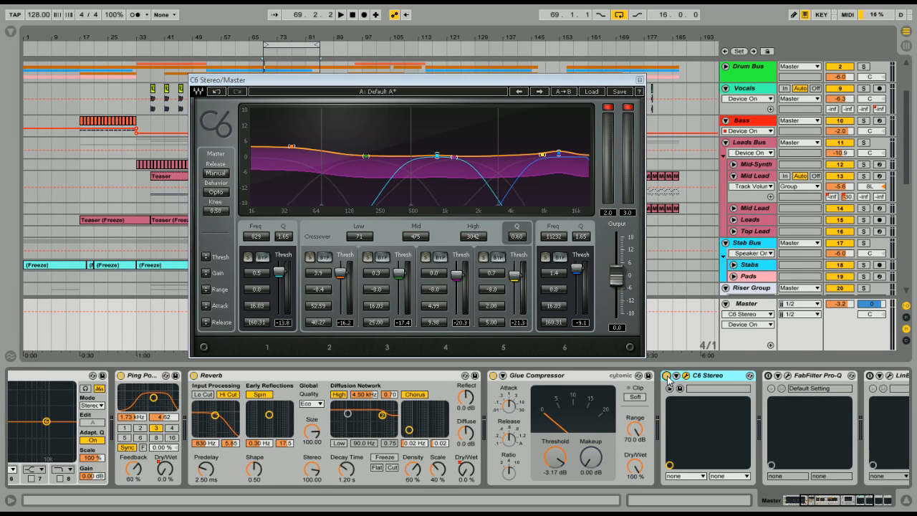
key("space")
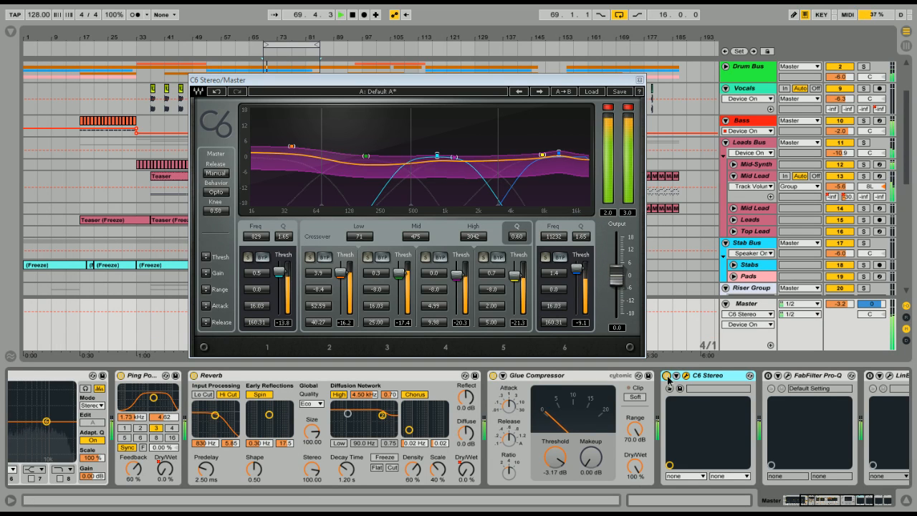
left_click(639, 80)
key("space")
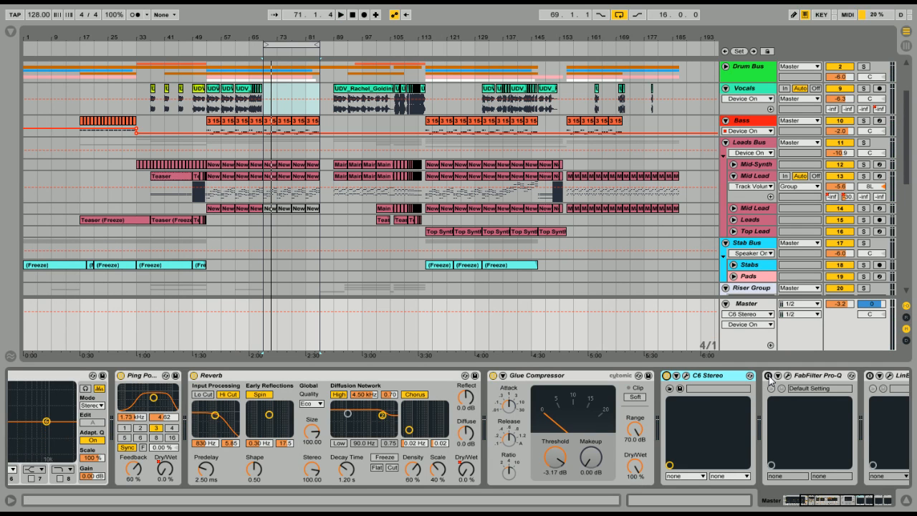
Turn on and open FabFilter Pro-Q on the Master and play the loop through it
left_click(787, 375)
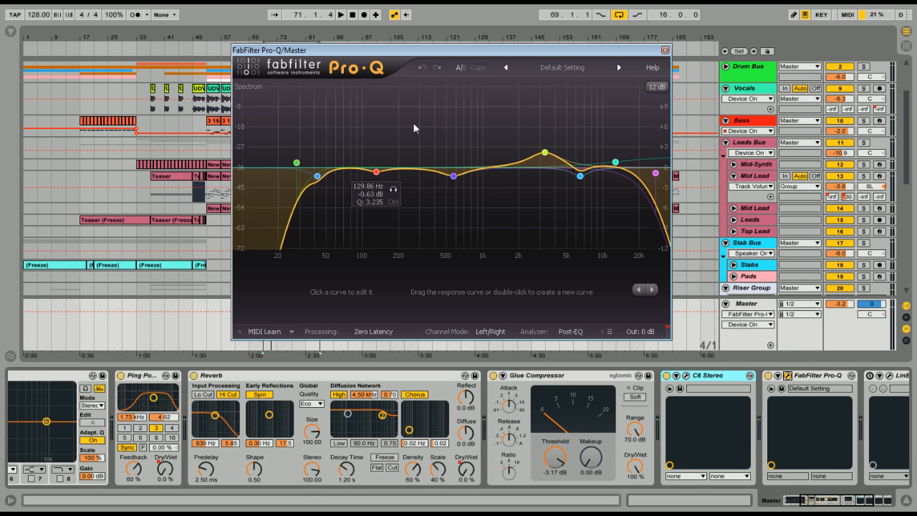
key("space")
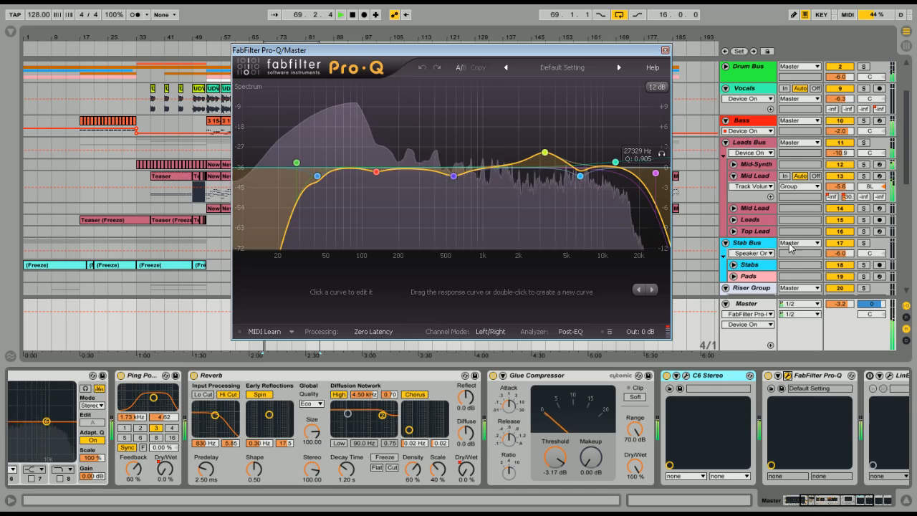
left_click_drag(494, 53, 453, 74)
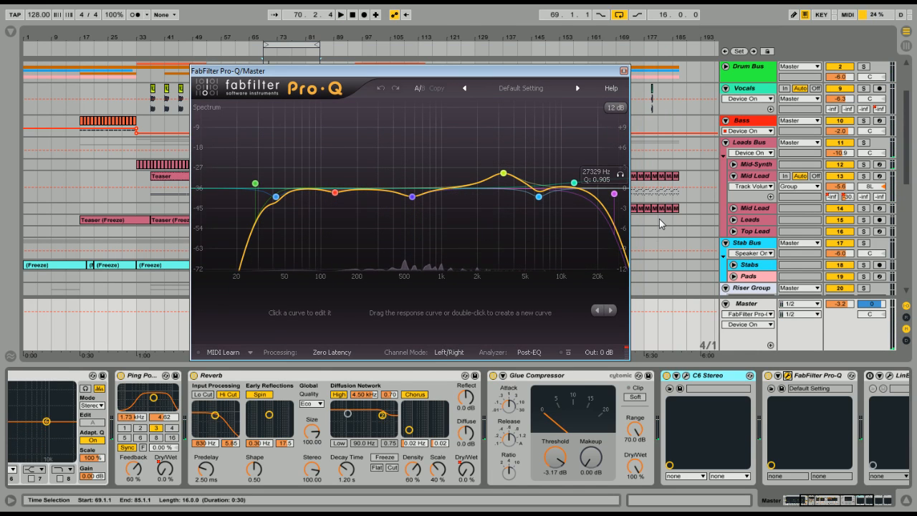
left_click_drag(842, 500, 858, 502)
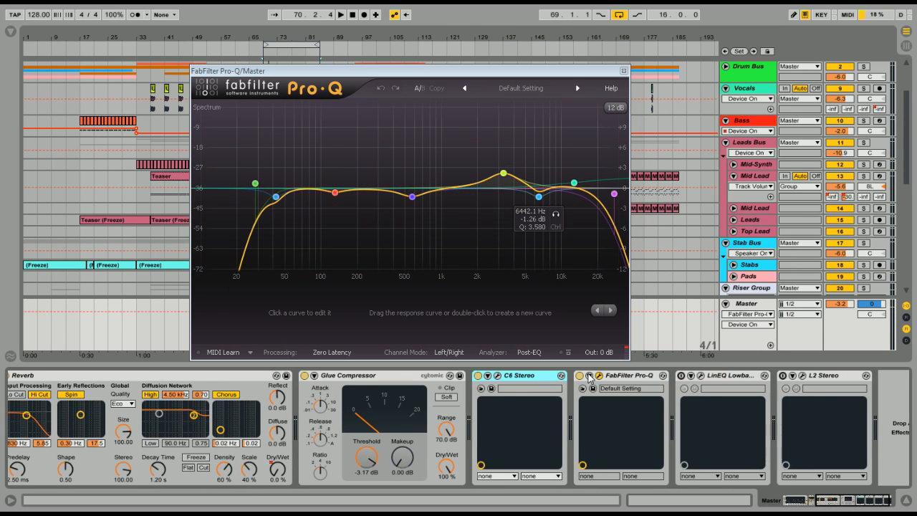
Replace the open Pro-Q window with LinEQ Lowband turned on, play the loop through it, and close its window
left_click(624, 71)
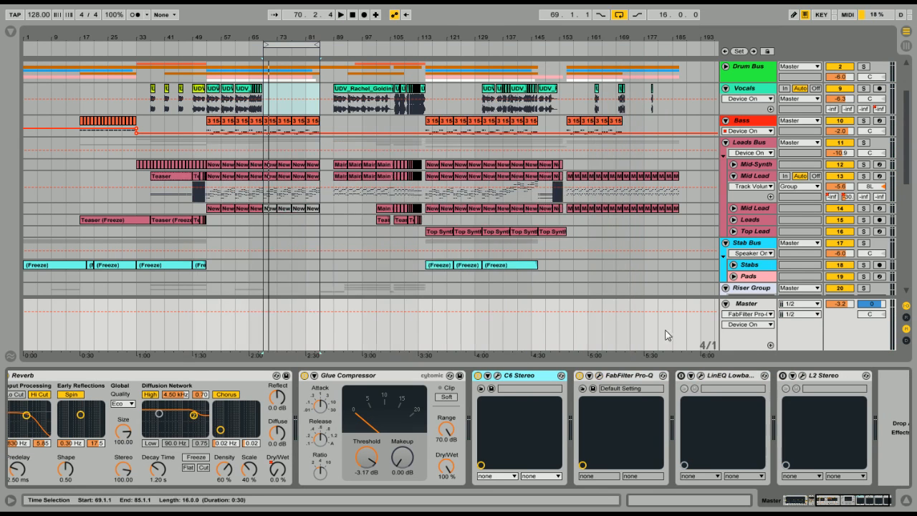
left_click(681, 375)
left_click(701, 377)
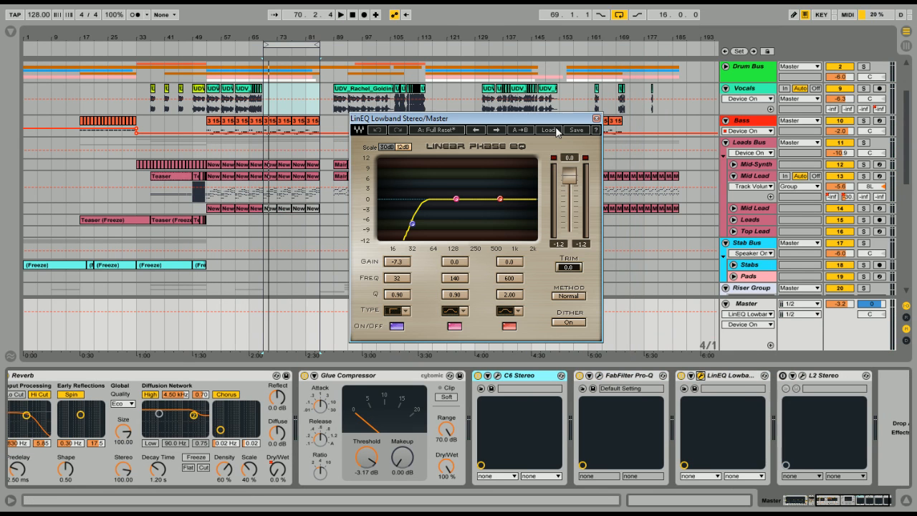
left_click_drag(520, 120, 500, 127)
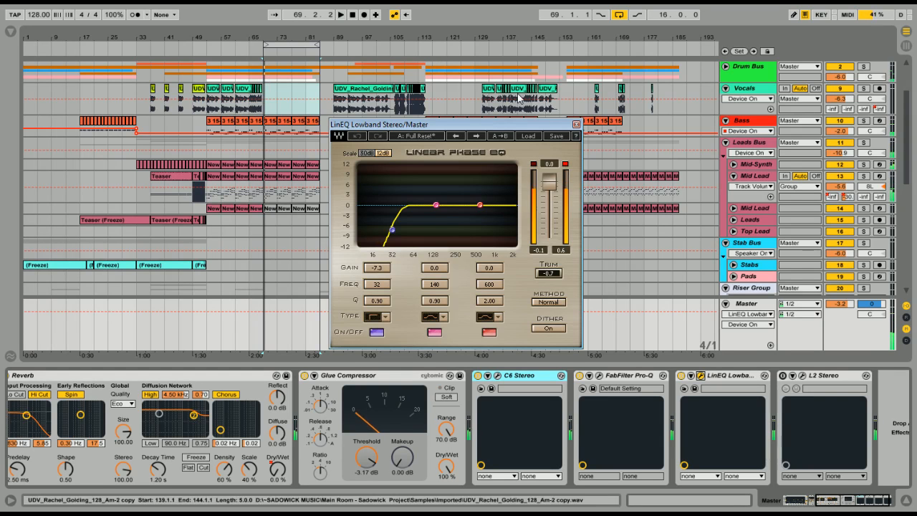
left_click(576, 125)
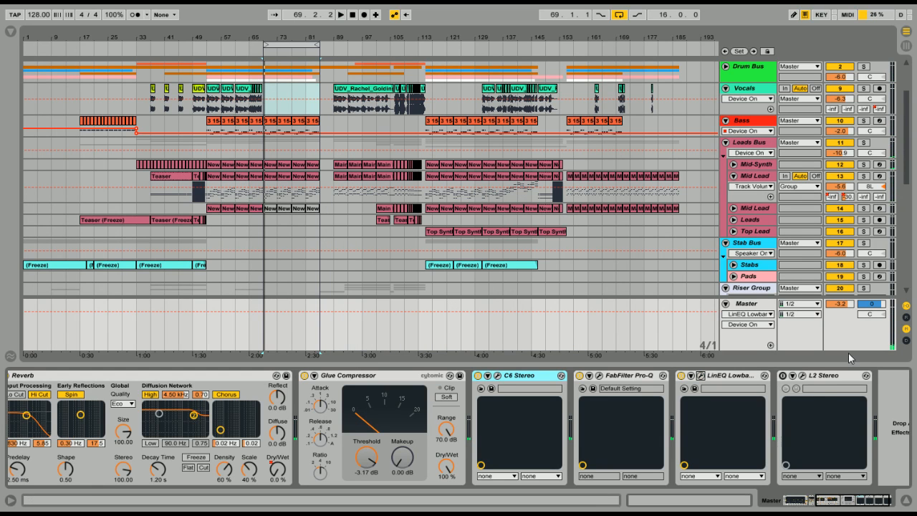
Open L2 Stereo on the Master, turn it on, and play the loop from bar 69 through the complete chain
left_click(801, 377)
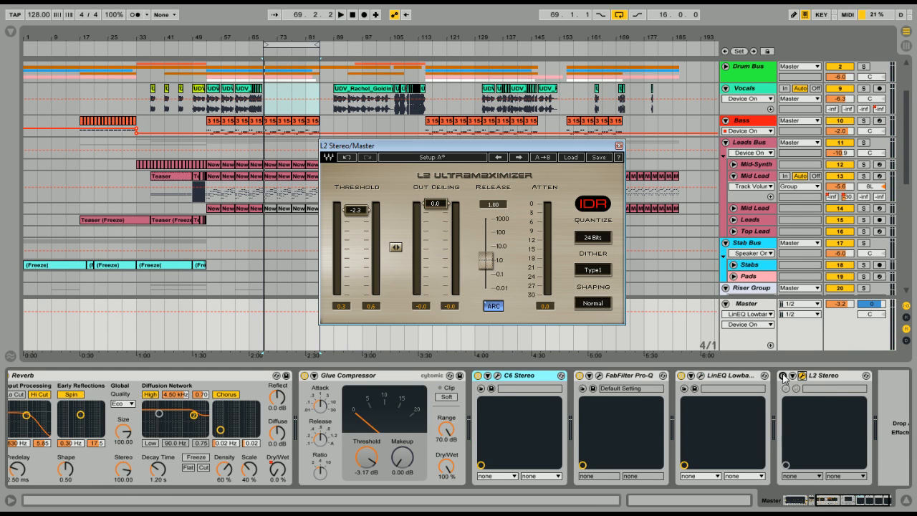
left_click(783, 376)
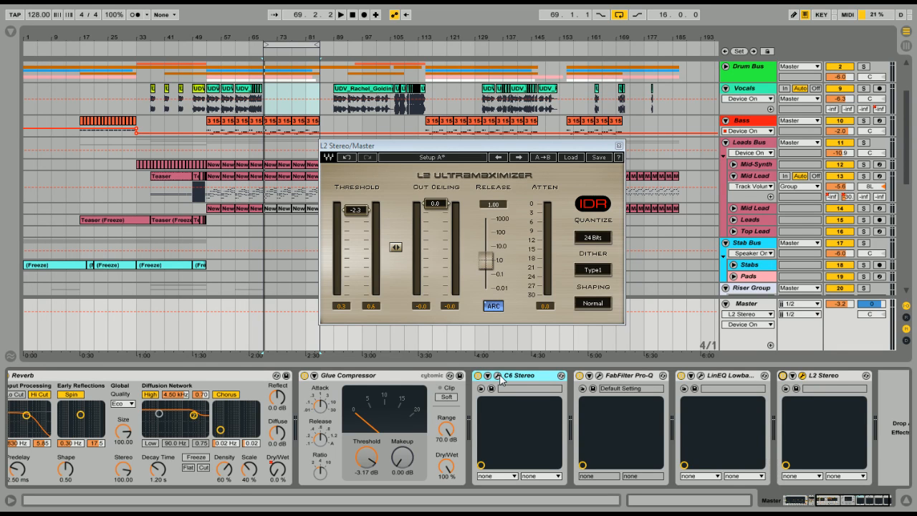
left_click(362, 376)
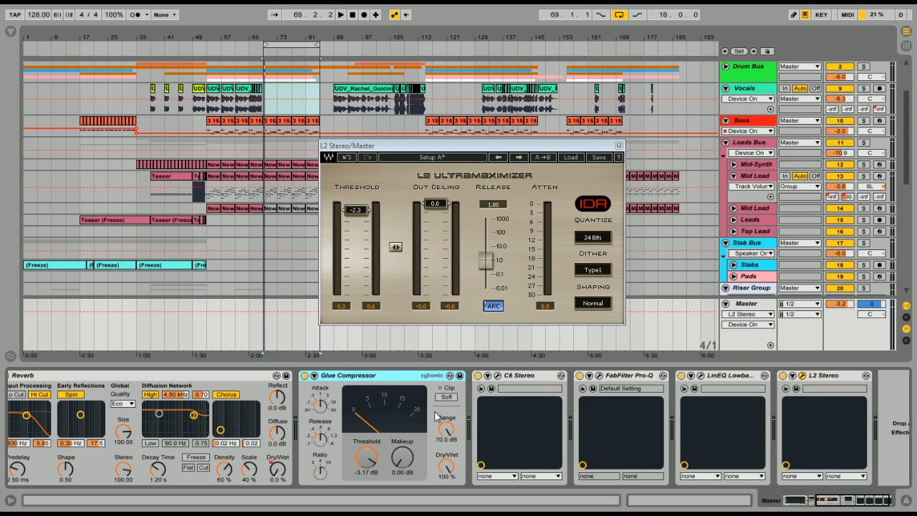
key("space")
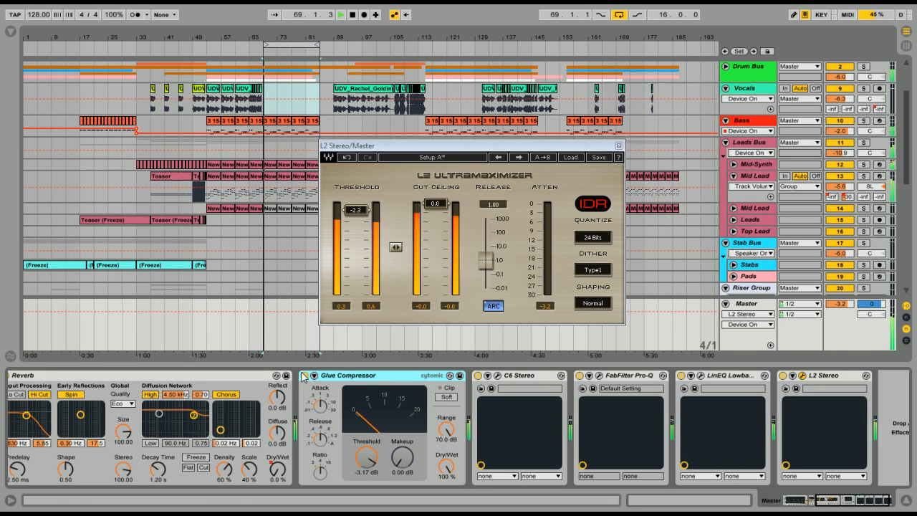
Bypass and re-enable Glue Compressor and C6 Stereo in turn while playing the loop to compare their effect
left_click(304, 376)
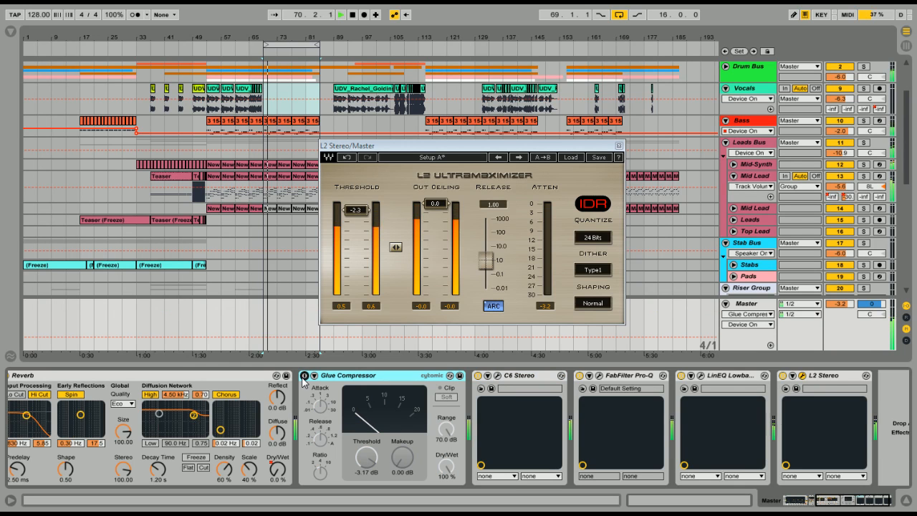
left_click(304, 376)
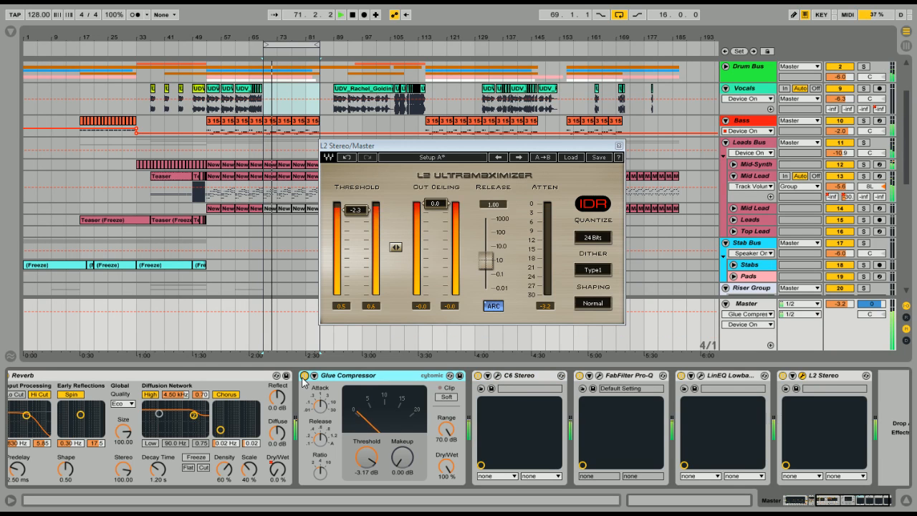
left_click(479, 378)
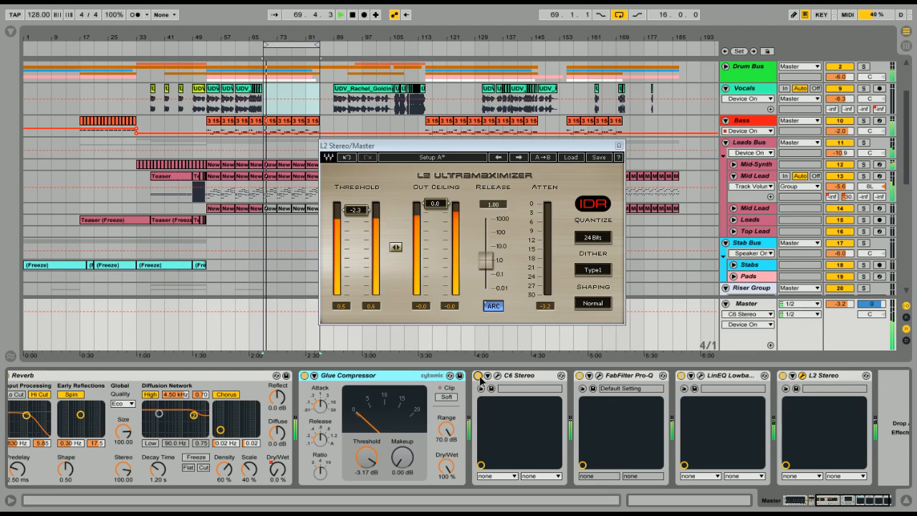
left_click(479, 376)
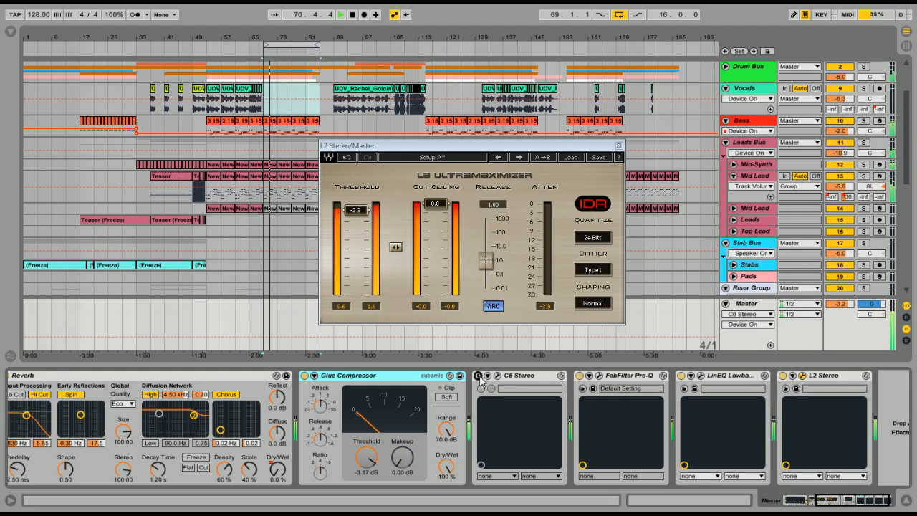
key("space")
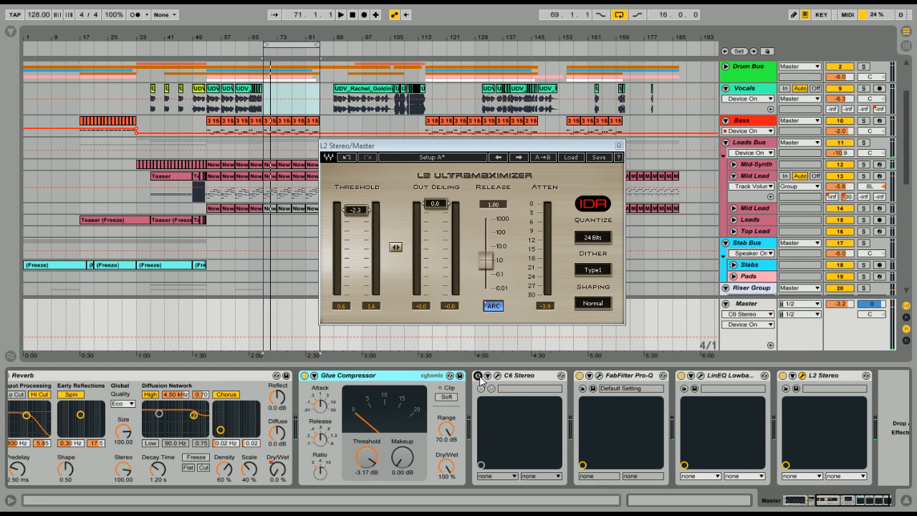
key("space")
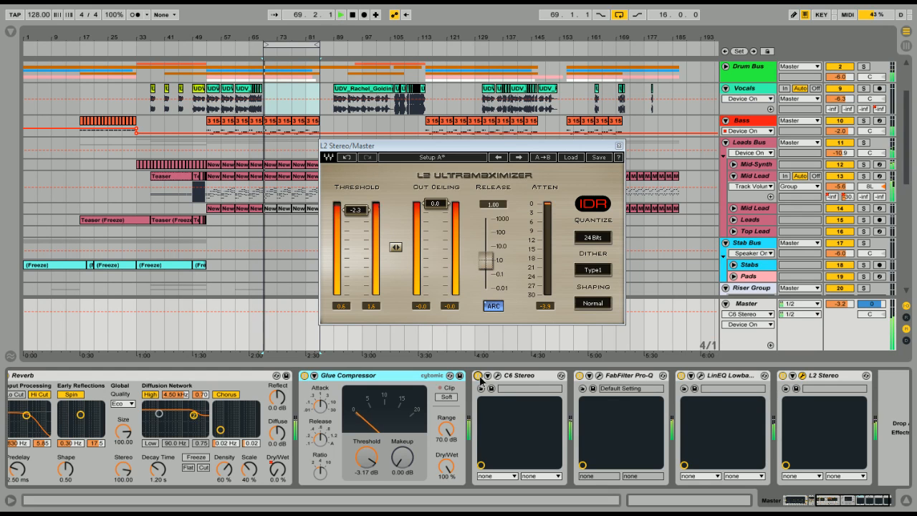
left_click(479, 376)
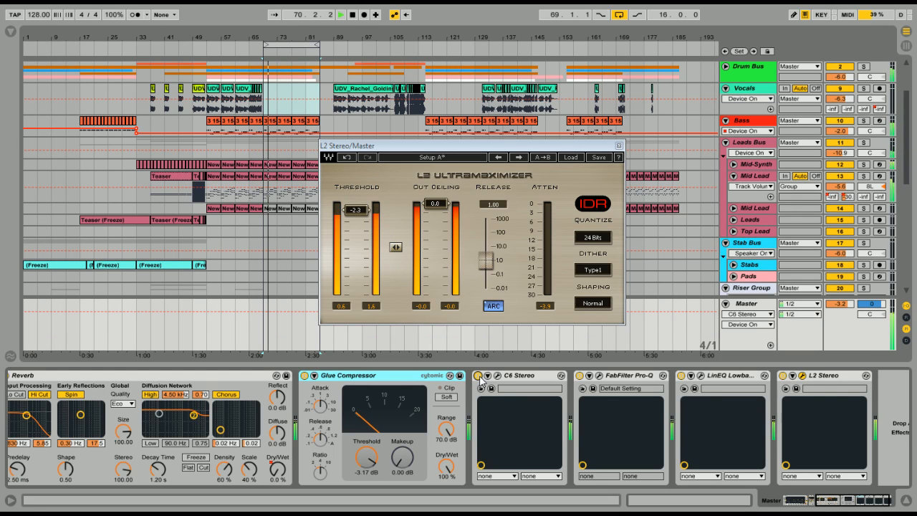
key("space")
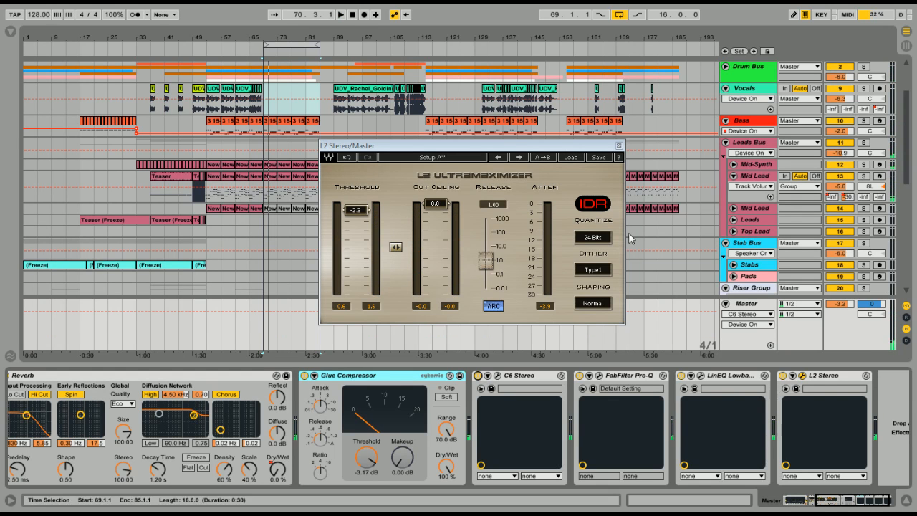
Close the L2 window and shrink the Master track's lane to bring the Riser Group tracks into view
left_click(620, 146)
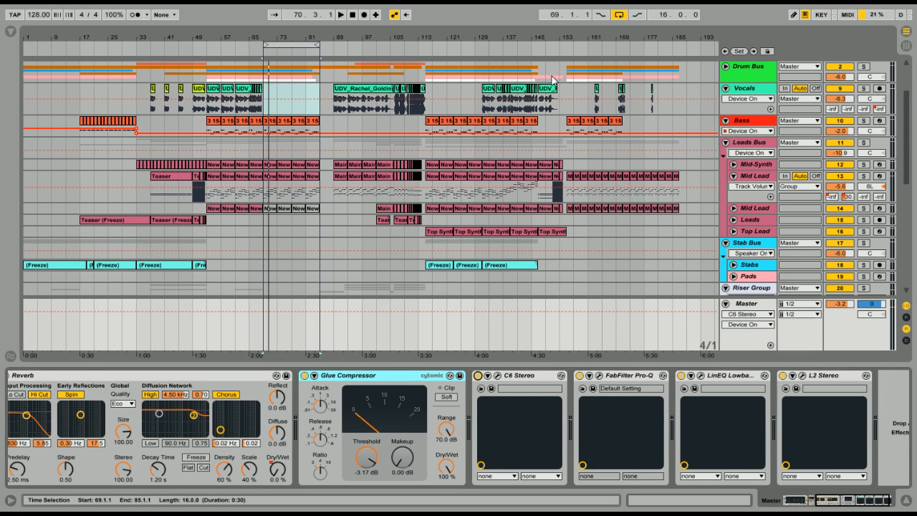
left_click_drag(861, 332, 858, 346)
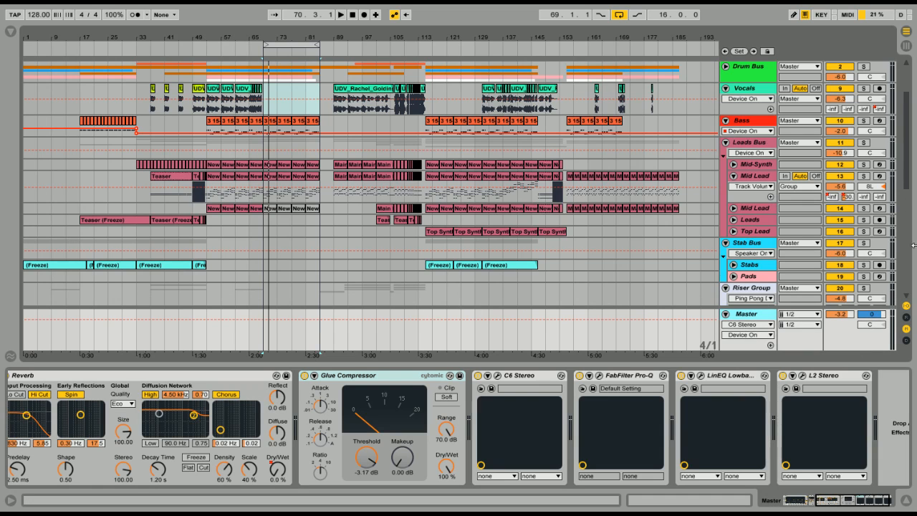
left_click_drag(908, 183, 902, 215)
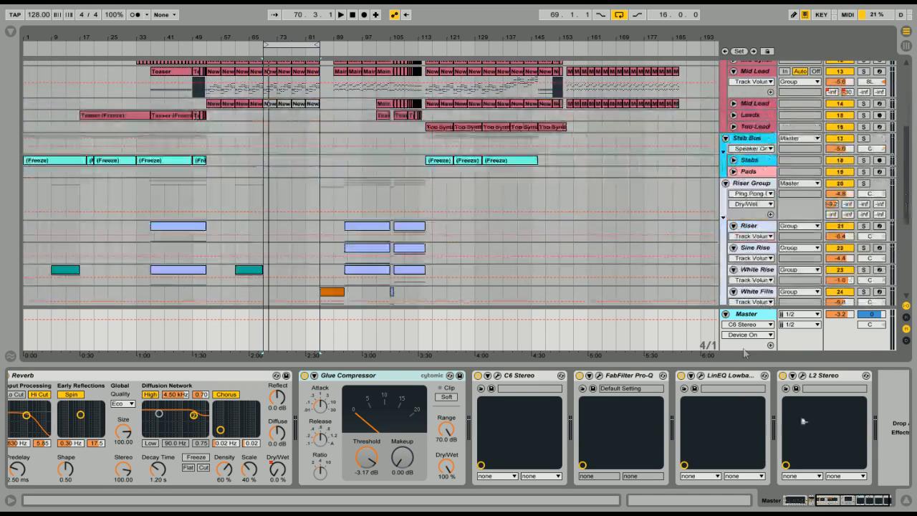